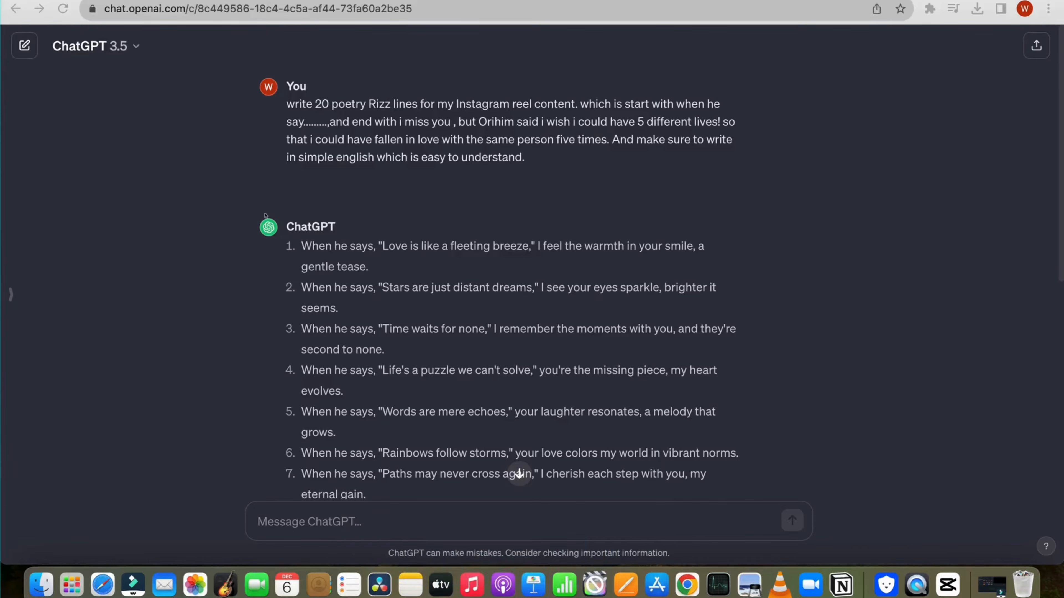
Read through the generated list of "When he says" poetry lines in the chat answer
{"action": "scroll", "coordinate": [455, 325], "scroll_direction": "down", "scroll_amount": 10}
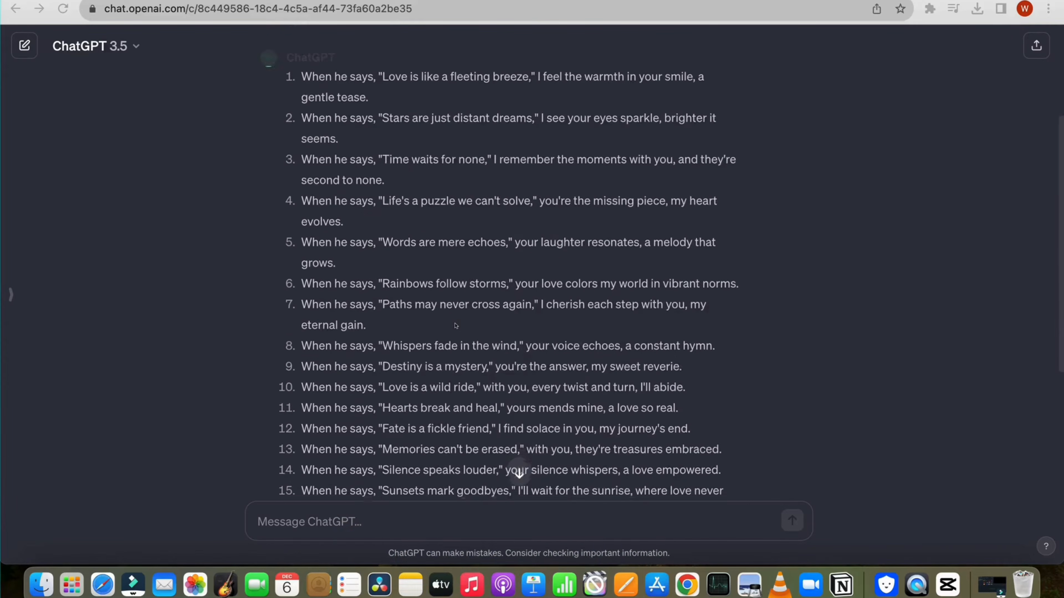
{"action": "scroll", "coordinate": [455, 325], "scroll_direction": "down", "scroll_amount": 3}
{"action": "scroll", "coordinate": [455, 325], "scroll_direction": "up", "scroll_amount": 3}
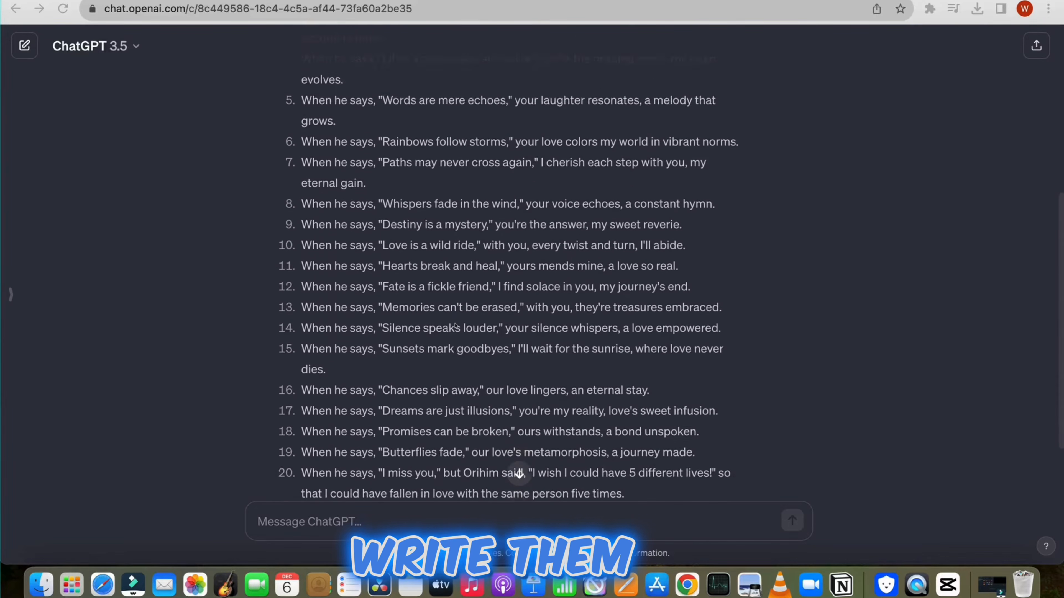
{"action": "scroll", "coordinate": [455, 326], "scroll_direction": "down", "scroll_amount": 1}
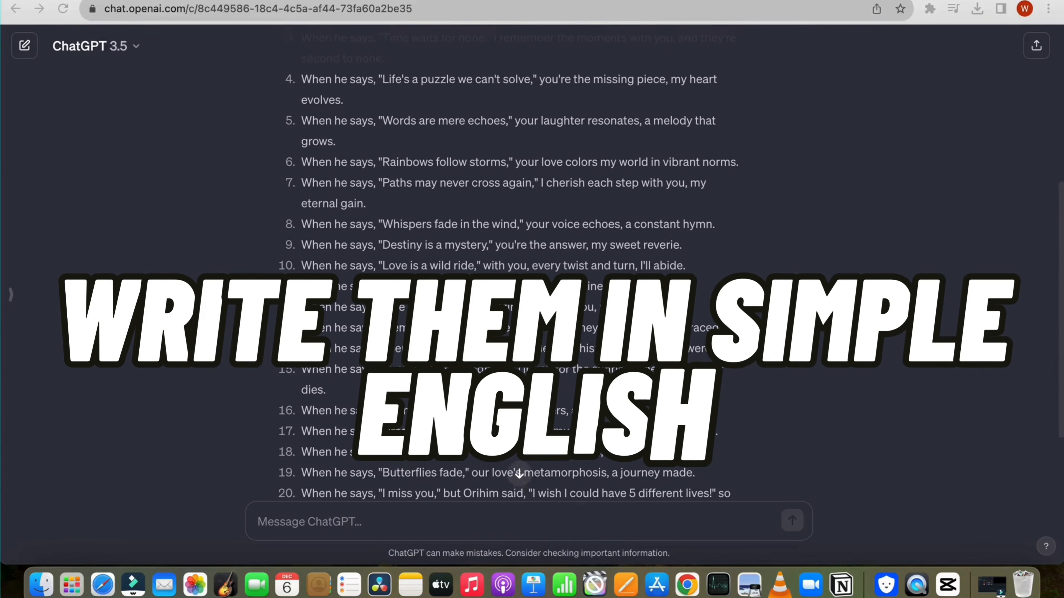
{"action": "scroll", "coordinate": [455, 325], "scroll_direction": "up", "scroll_amount": 1}
{"action": "scroll", "coordinate": [455, 326], "scroll_direction": "up", "scroll_amount": 3}
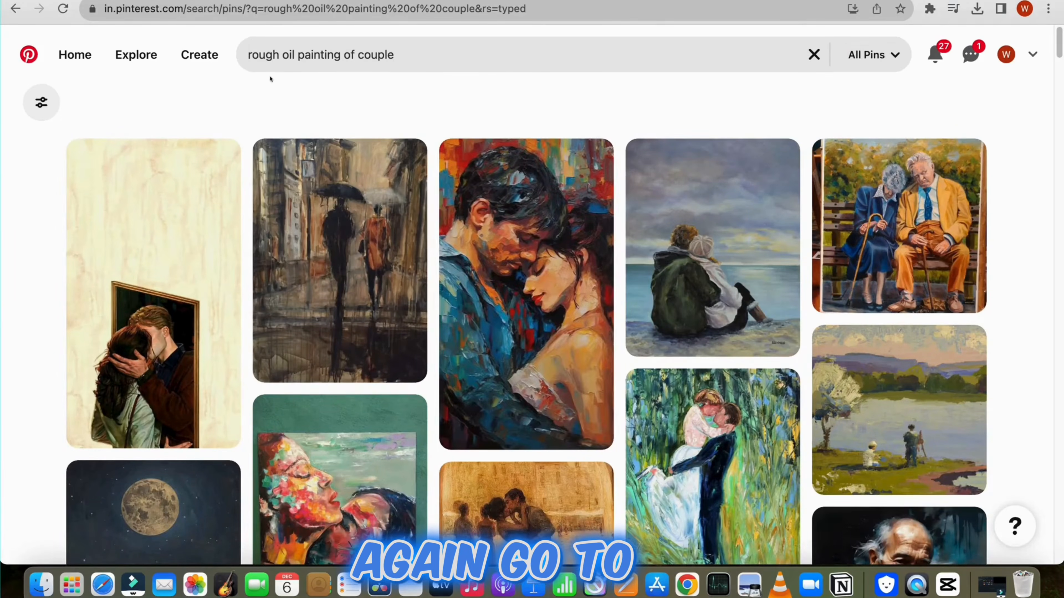
In Pinterest, browse the "rough oil painting of couple" results and the related couple artwork for suitable images
{"action": "scroll", "coordinate": [416, 407], "scroll_direction": "down", "scroll_amount": 8}
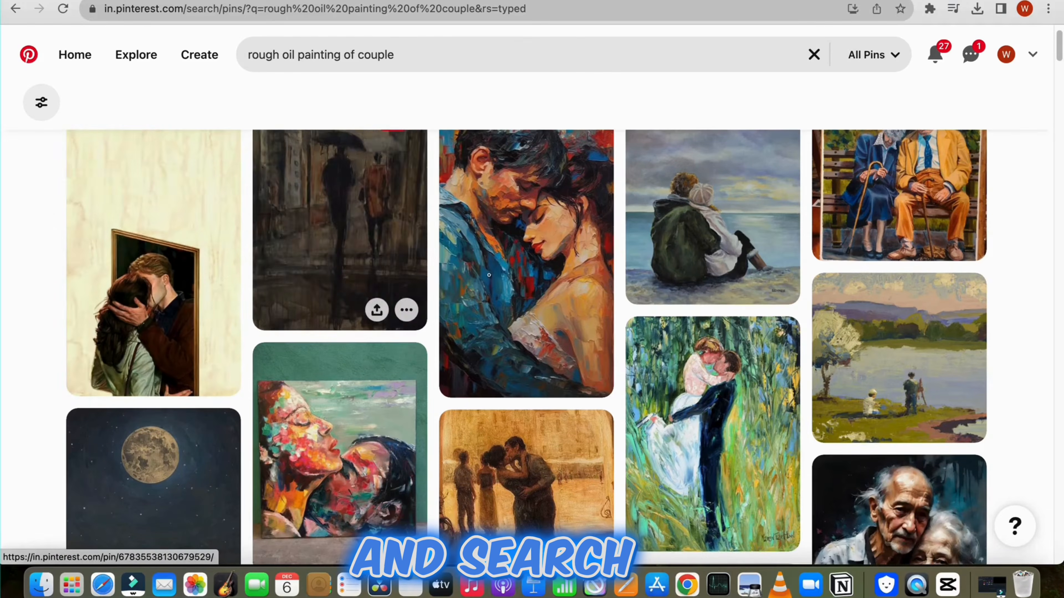
{"action": "scroll", "coordinate": [416, 407], "scroll_direction": "down", "scroll_amount": 7}
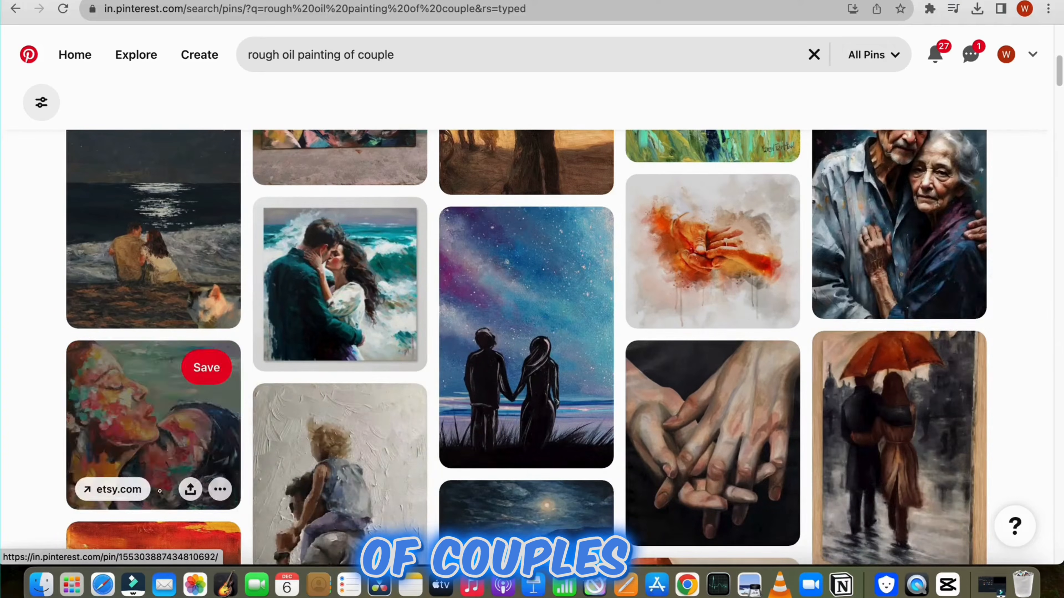
{"action": "scroll", "coordinate": [561, 453], "scroll_direction": "down", "scroll_amount": 9}
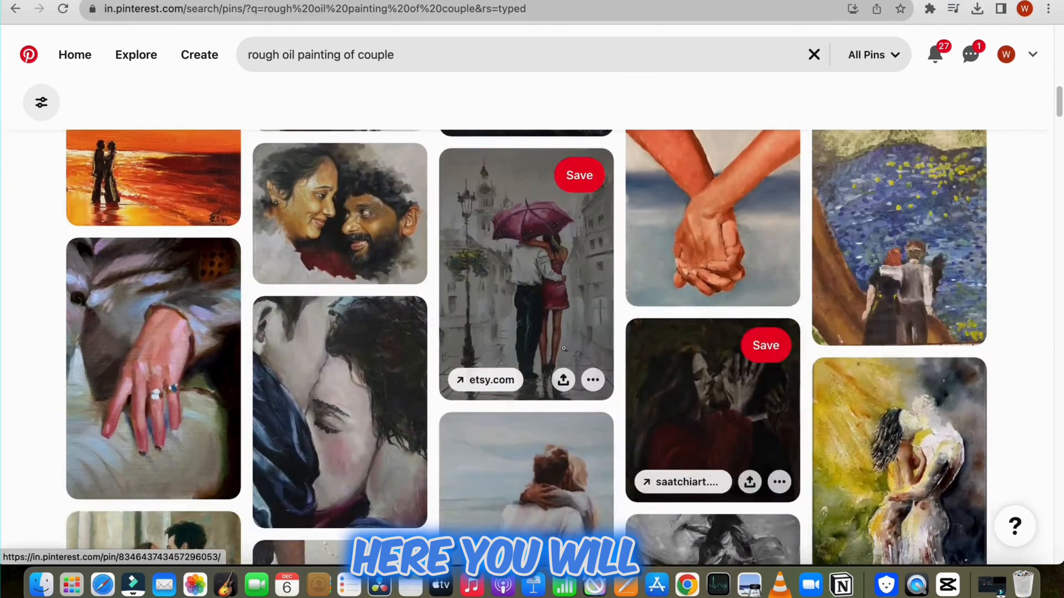
{"action": "scroll", "coordinate": [615, 360], "scroll_direction": "down", "scroll_amount": 7}
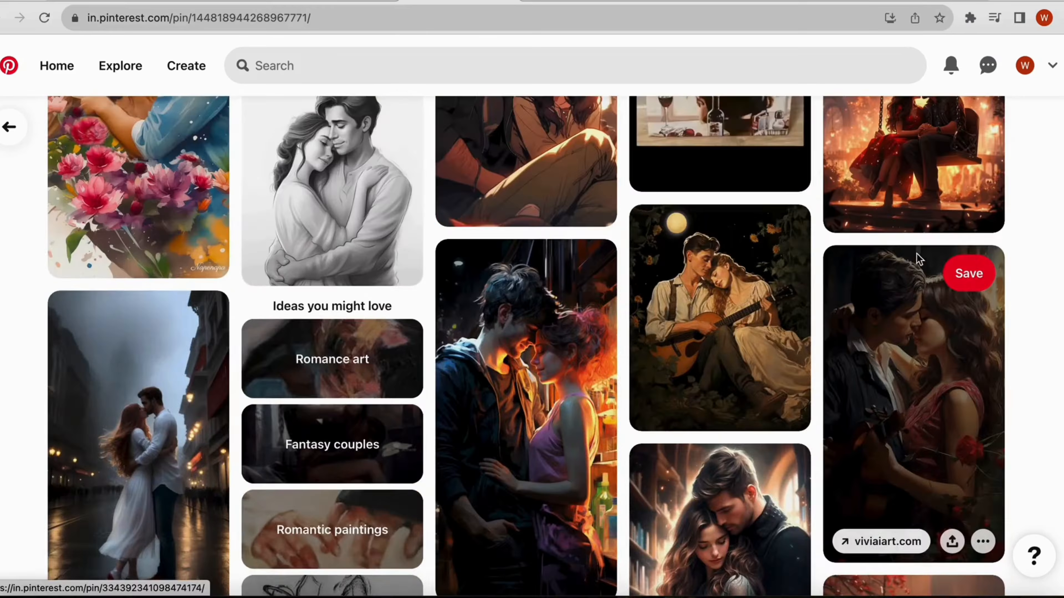
{"action": "scroll", "coordinate": [916, 253], "scroll_direction": "down", "scroll_amount": 20}
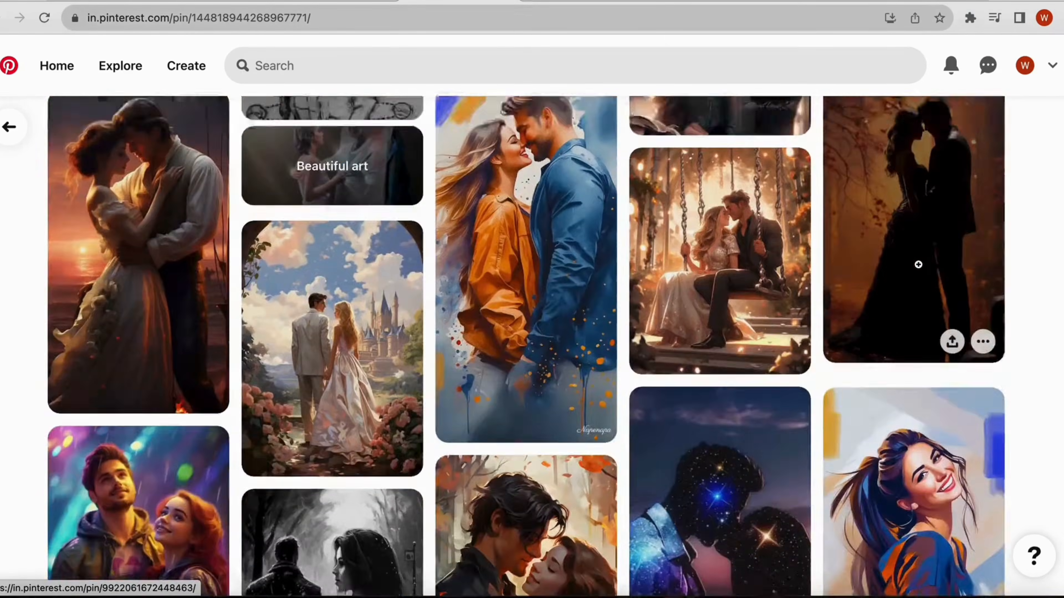
{"action": "scroll", "coordinate": [918, 270], "scroll_direction": "down", "scroll_amount": 20}
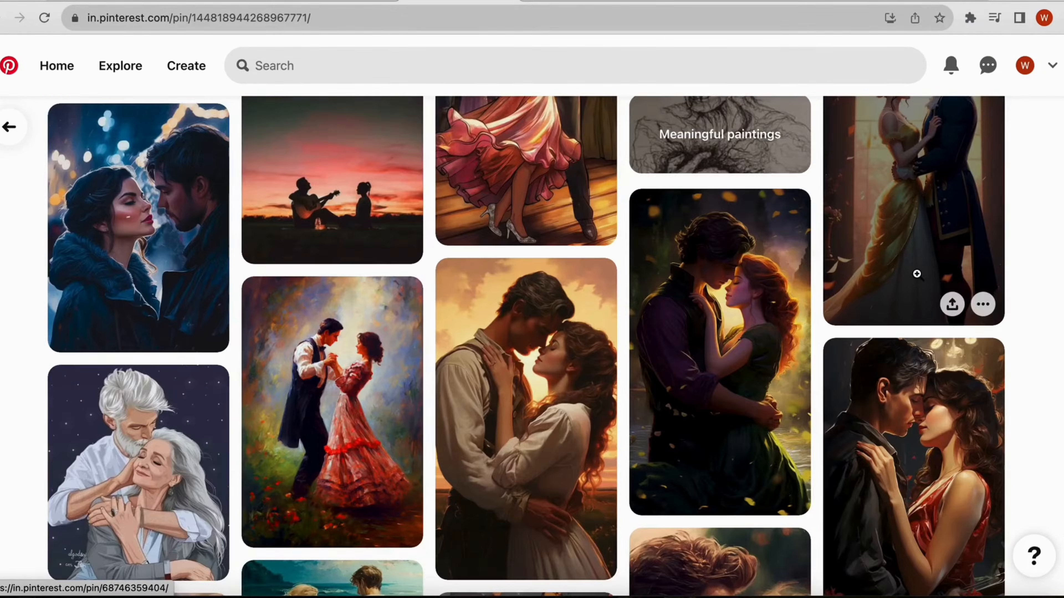
{"action": "scroll", "coordinate": [916, 275], "scroll_direction": "down", "scroll_amount": 20}
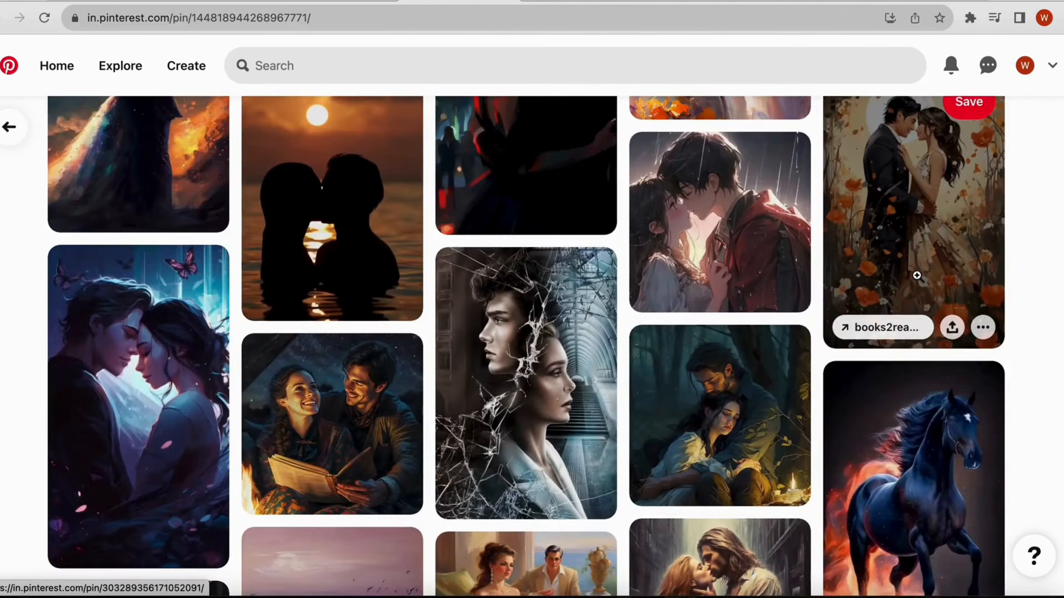
{"action": "scroll", "coordinate": [918, 280], "scroll_direction": "down", "scroll_amount": 20}
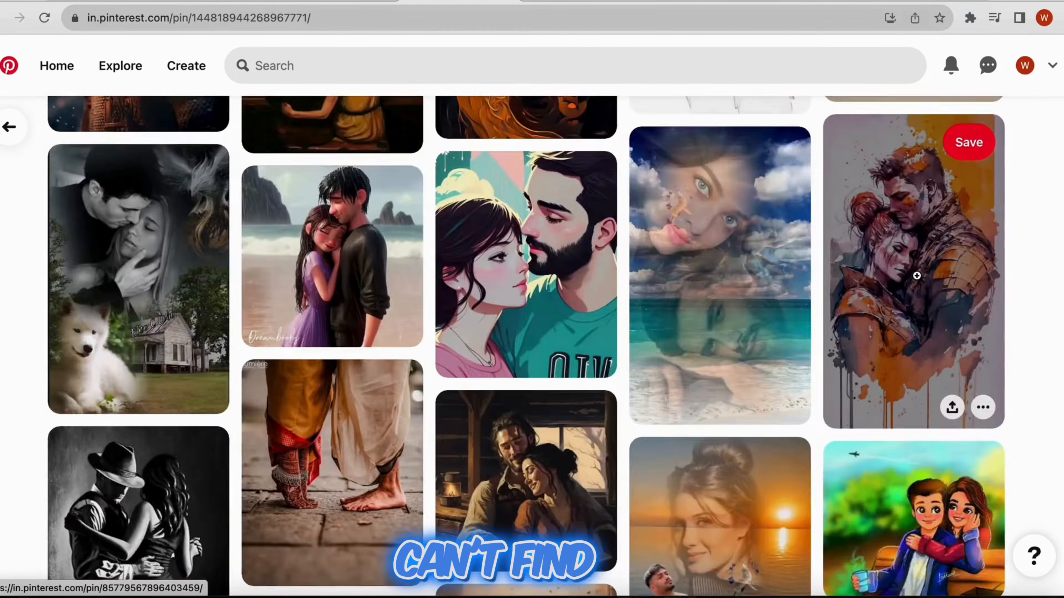
{"action": "scroll", "coordinate": [917, 278], "scroll_direction": "down", "scroll_amount": 10}
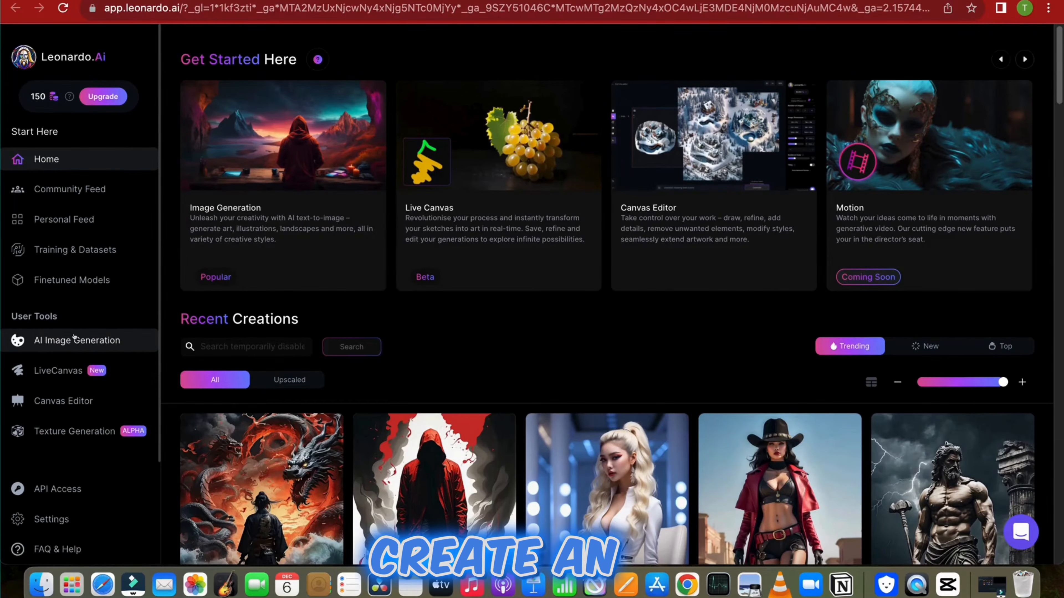
In Leonardo.Ai, open AI Image Generation and set it to 4 images with a 9:16 aspect ratio
{"action": "left_click", "coordinate": [77, 337]}
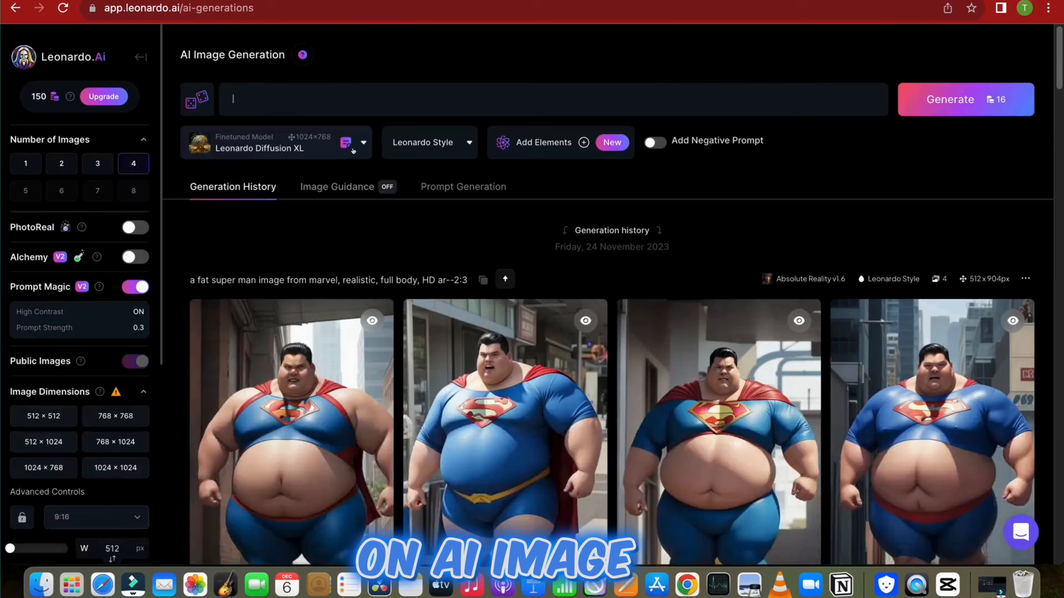
{"action": "left_click", "coordinate": [735, 302]}
{"action": "left_click", "coordinate": [60, 163]}
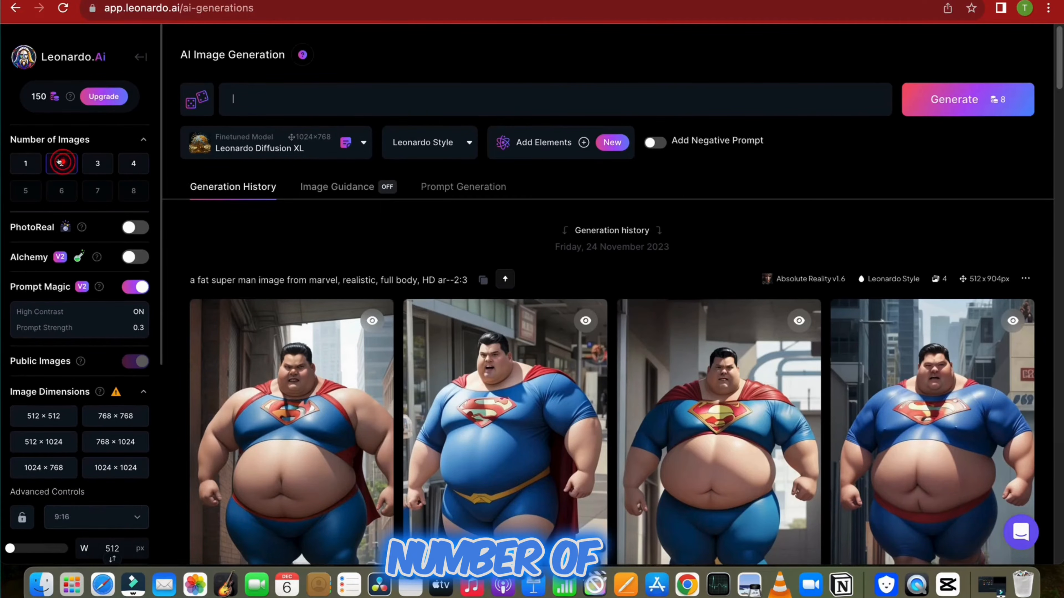
{"action": "left_click", "coordinate": [134, 163]}
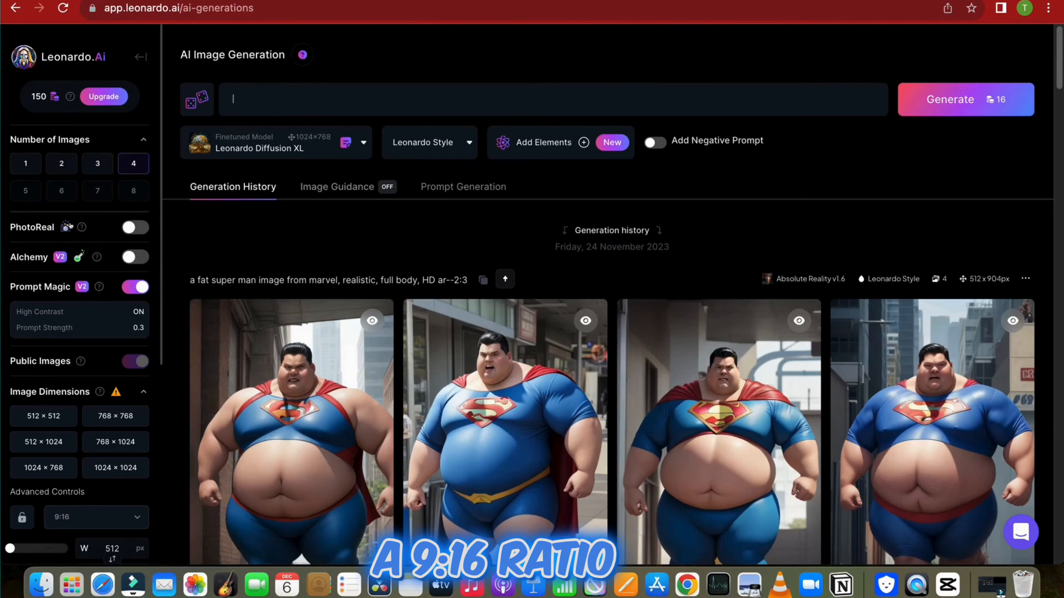
{"action": "scroll", "coordinate": [79, 380], "scroll_direction": "down", "scroll_amount": 4}
{"action": "left_click", "coordinate": [79, 379]}
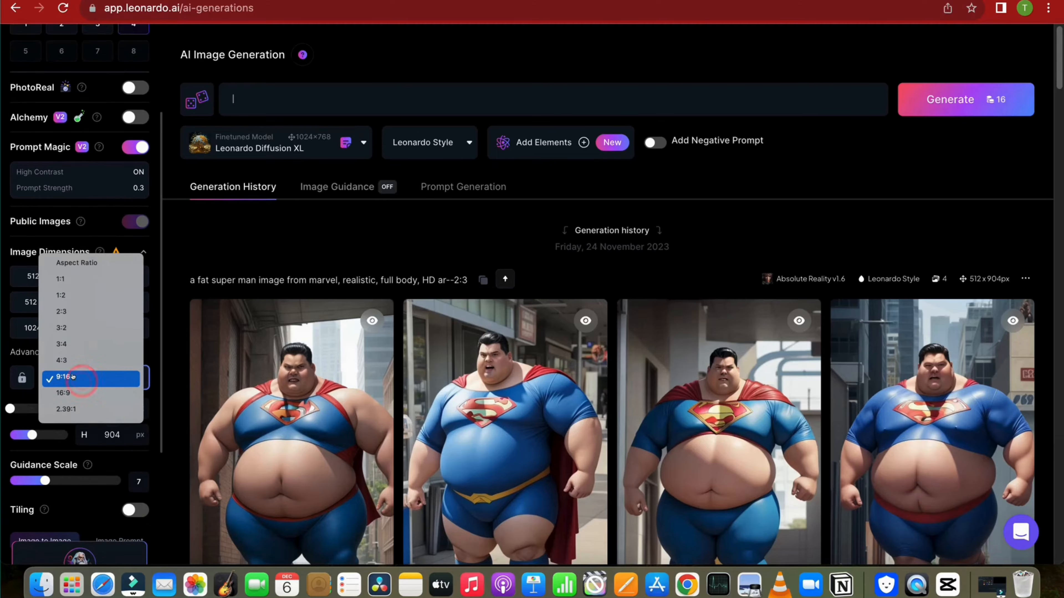
{"action": "left_click", "coordinate": [70, 379]}
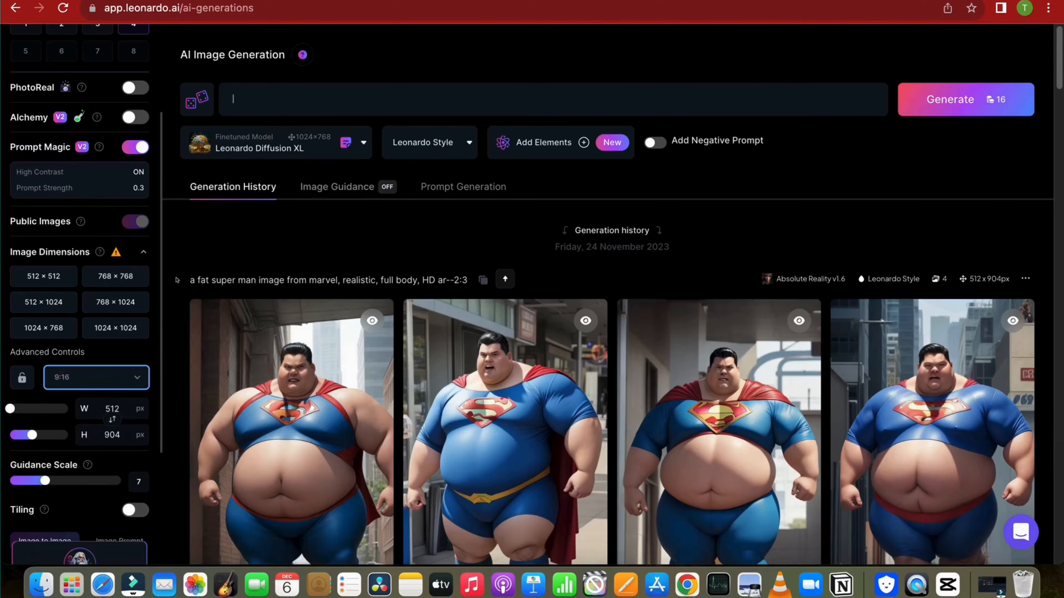
Keep the Leonardo Diffusion XL model and generate images from the prompt "rough oil painting of couple in love"
{"action": "left_click", "coordinate": [322, 148]}
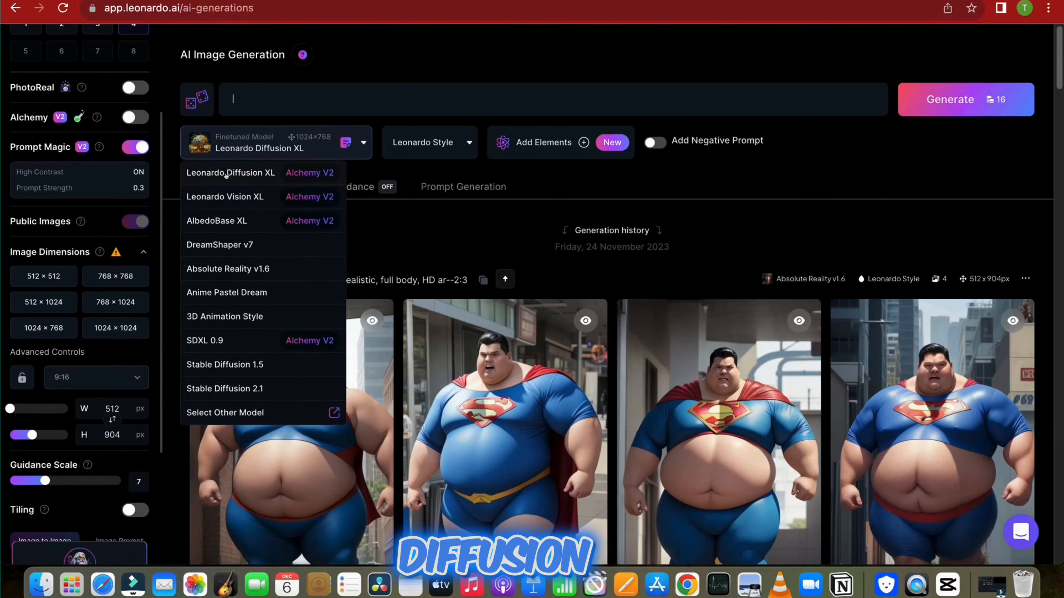
{"action": "left_click", "coordinate": [311, 148]}
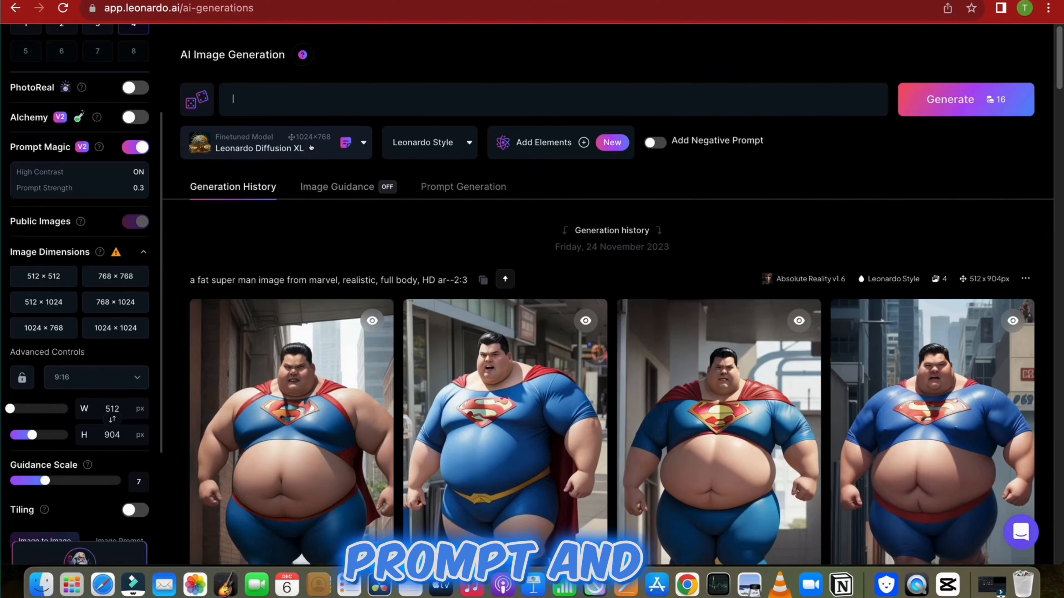
{"action": "left_click", "coordinate": [308, 99]}
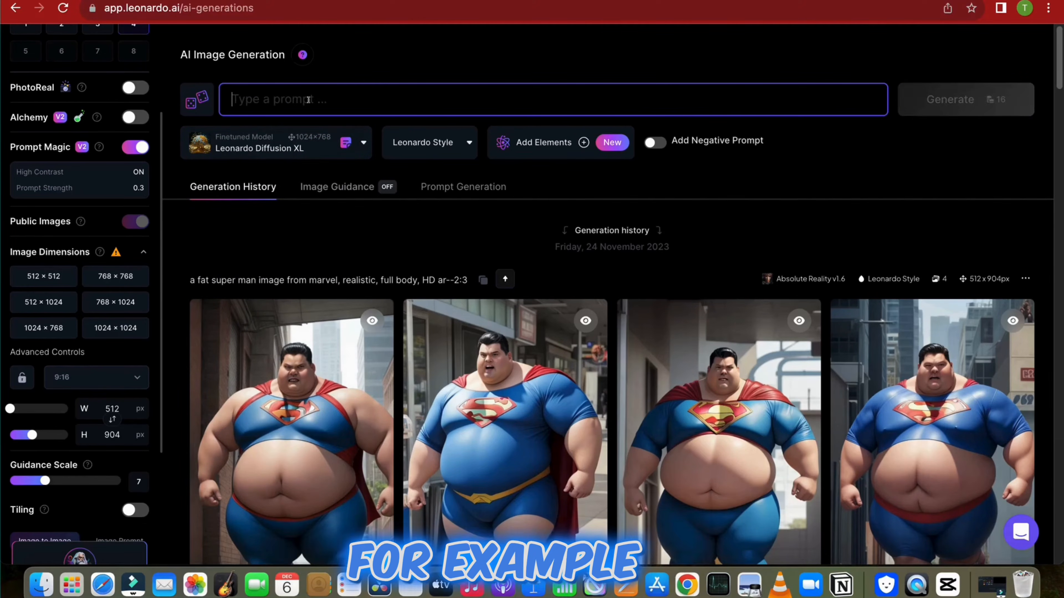
{"action": "type", "text": "rou"}
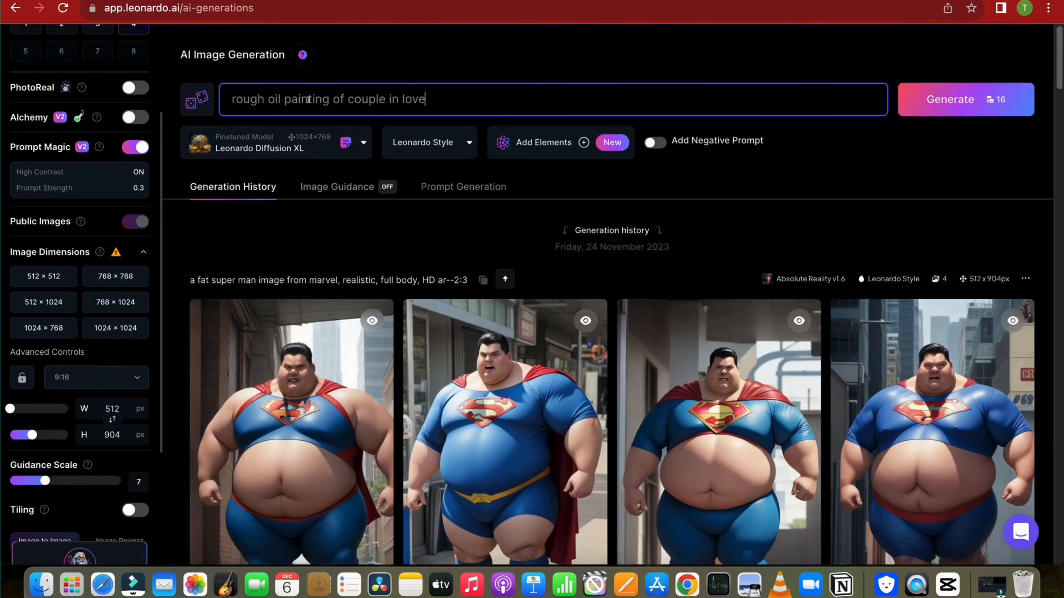
{"action": "left_click", "coordinate": [968, 101]}
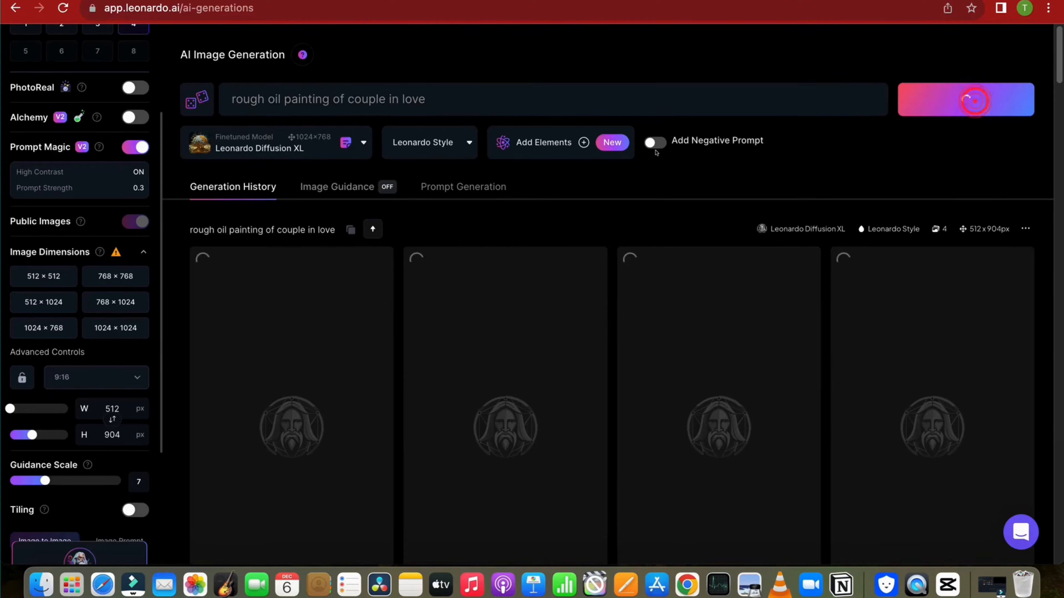
View the third generated "couple in love" painting enlarged, then close the preview
{"action": "scroll", "coordinate": [670, 312], "scroll_direction": "down", "scroll_amount": 2}
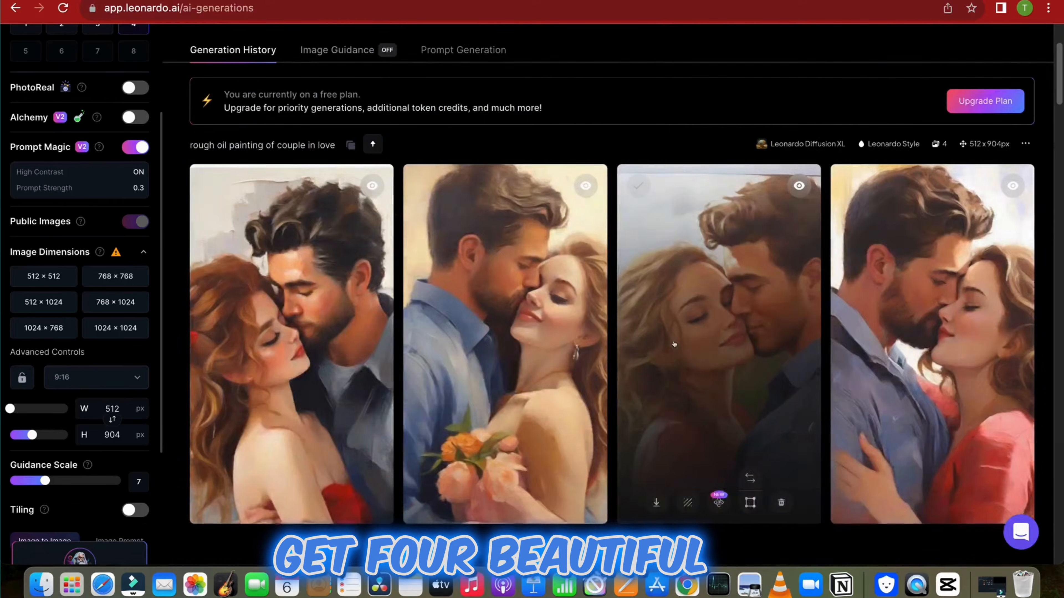
{"action": "left_click", "coordinate": [675, 349]}
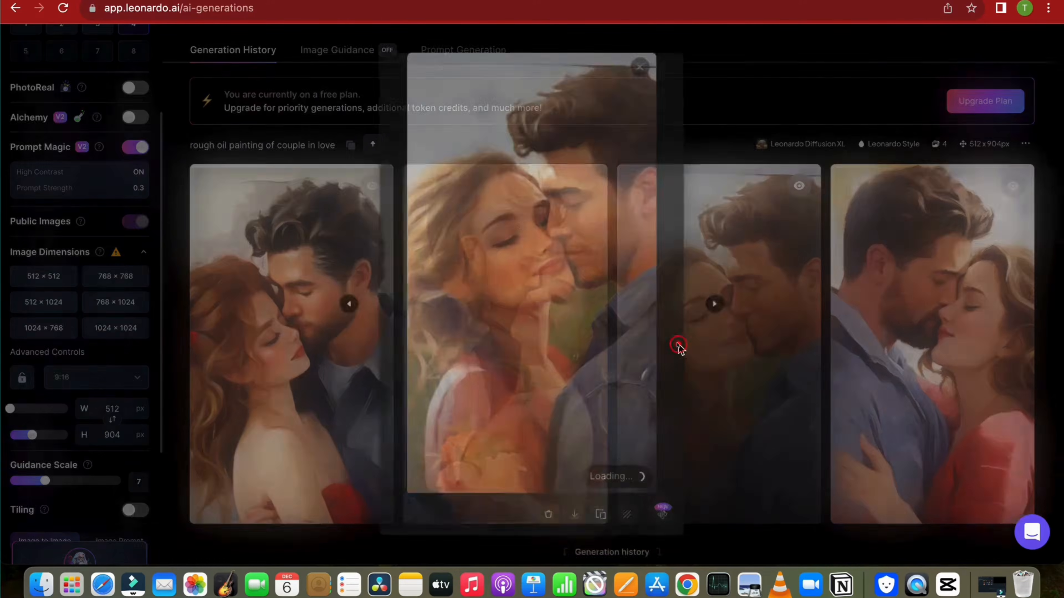
{"action": "left_click", "coordinate": [825, 293]}
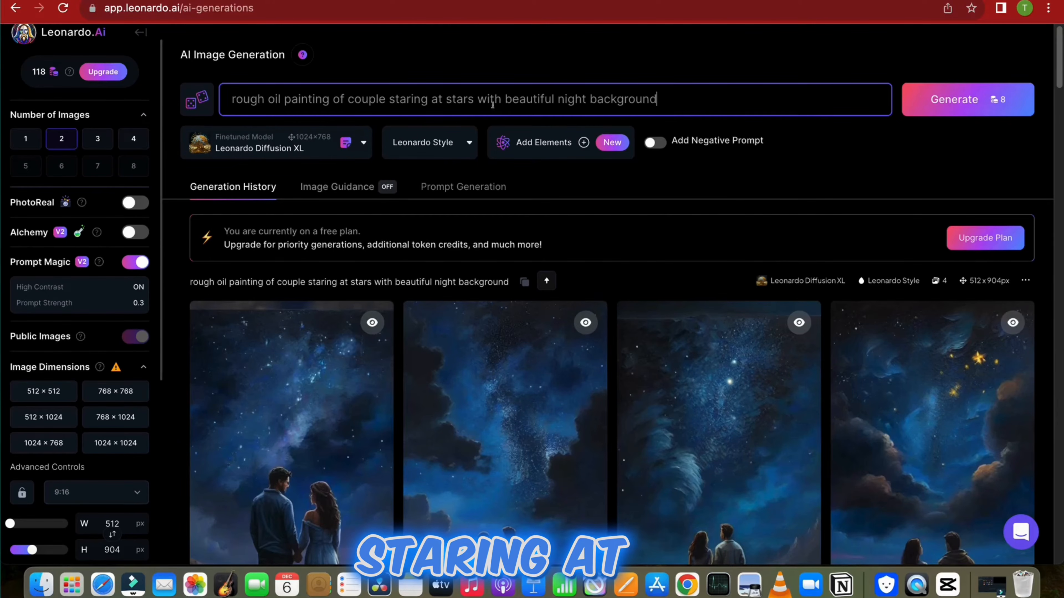
Look over the generated paintings of the couple staring at stars with a night background
{"action": "scroll", "coordinate": [850, 235], "scroll_direction": "down", "scroll_amount": 3}
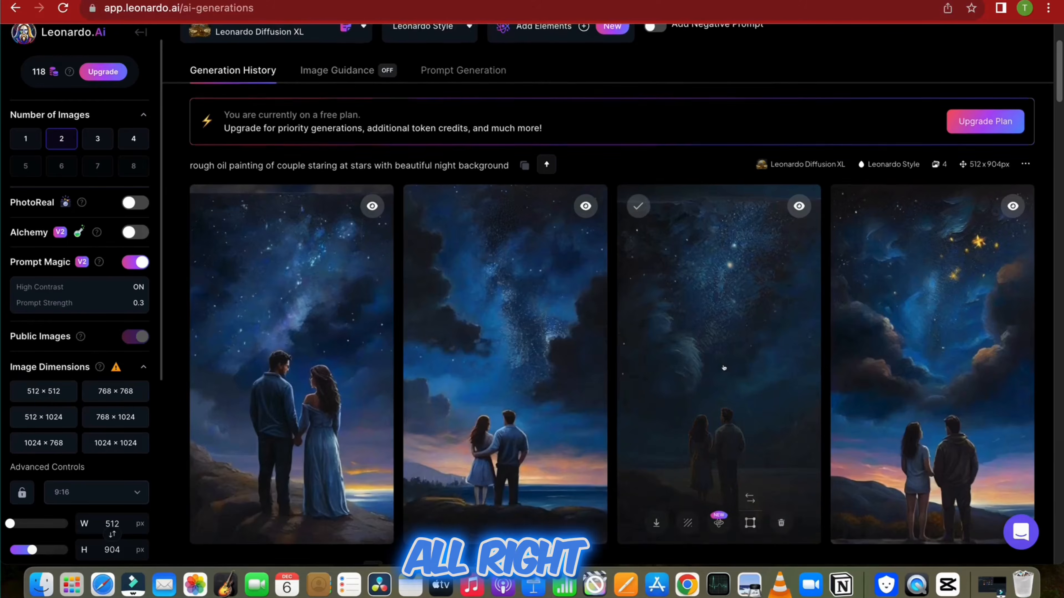
{"action": "scroll", "coordinate": [724, 367], "scroll_direction": "up", "scroll_amount": 2}
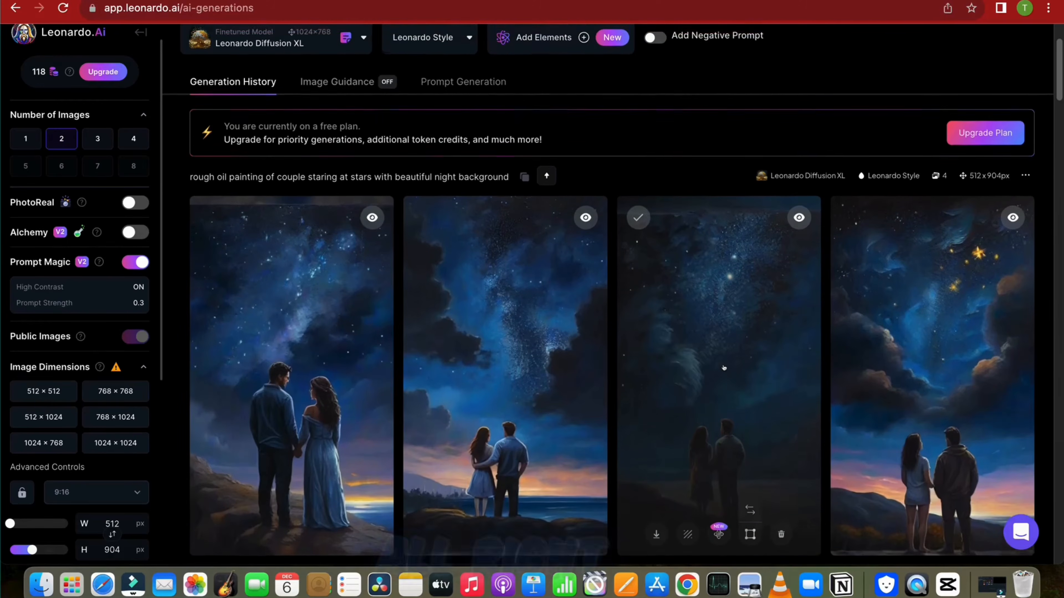
{"action": "scroll", "coordinate": [723, 368], "scroll_direction": "up", "scroll_amount": 1}
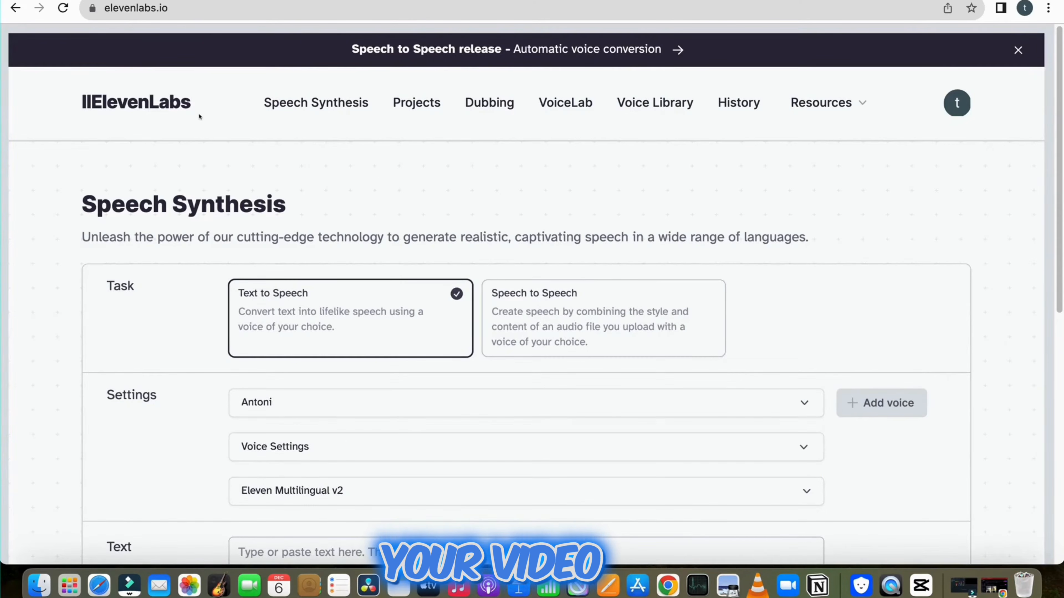
In ElevenLabs Speech Synthesis, preview the Antoni and Adam voices, select Antoni and stop the preview
{"action": "scroll", "coordinate": [260, 253], "scroll_direction": "down", "scroll_amount": 5}
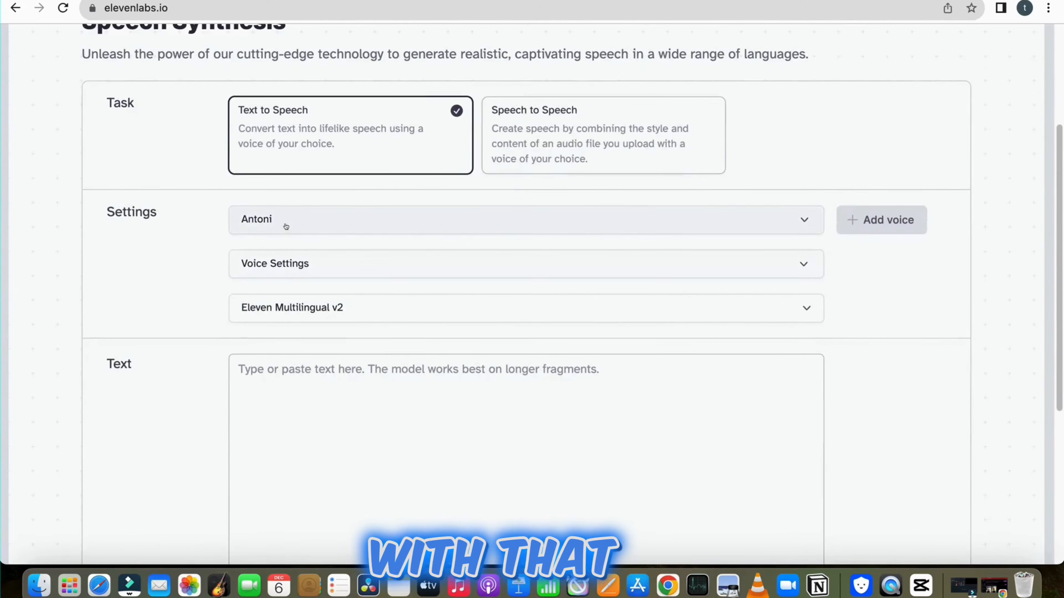
{"action": "left_click", "coordinate": [289, 224]}
{"action": "left_click", "coordinate": [247, 277]}
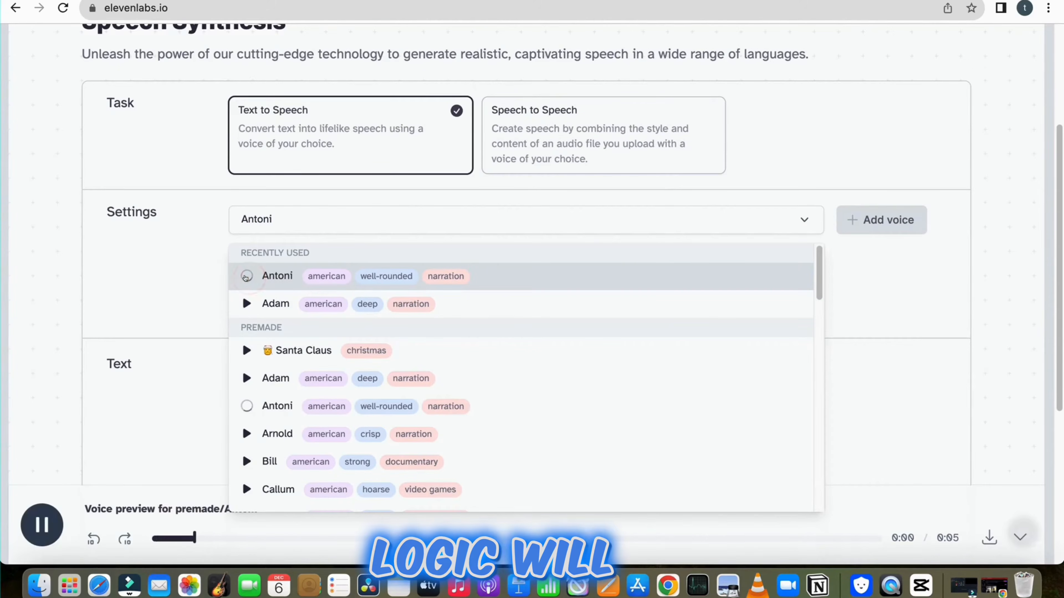
{"action": "left_click", "coordinate": [245, 304]}
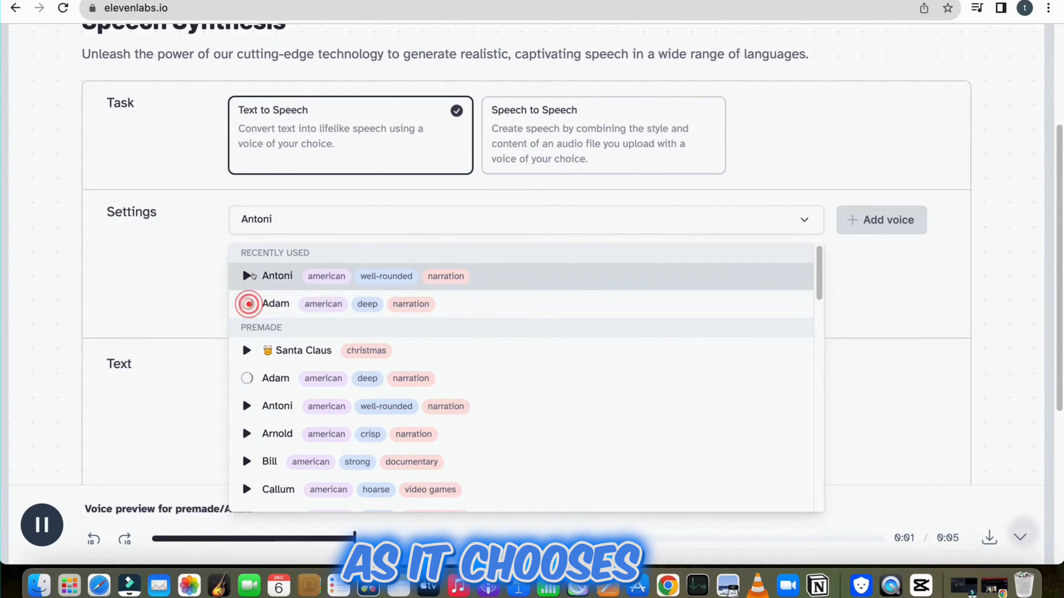
{"action": "left_click", "coordinate": [258, 275]}
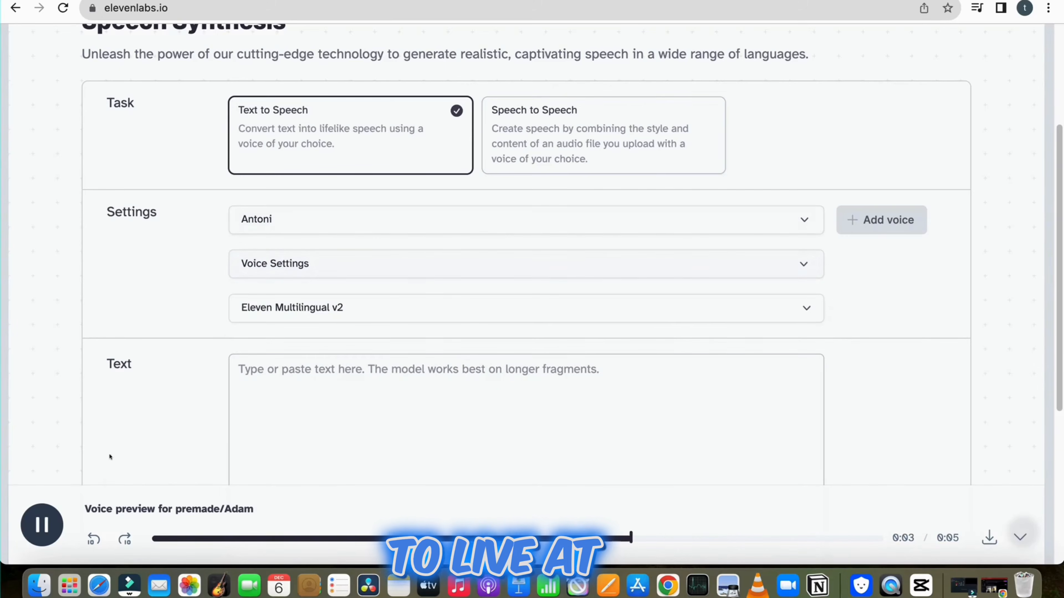
{"action": "left_click", "coordinate": [50, 525]}
Paste the chosen poetry line into the text field for speech generation
{"action": "scroll", "coordinate": [304, 365], "scroll_direction": "down", "scroll_amount": 2}
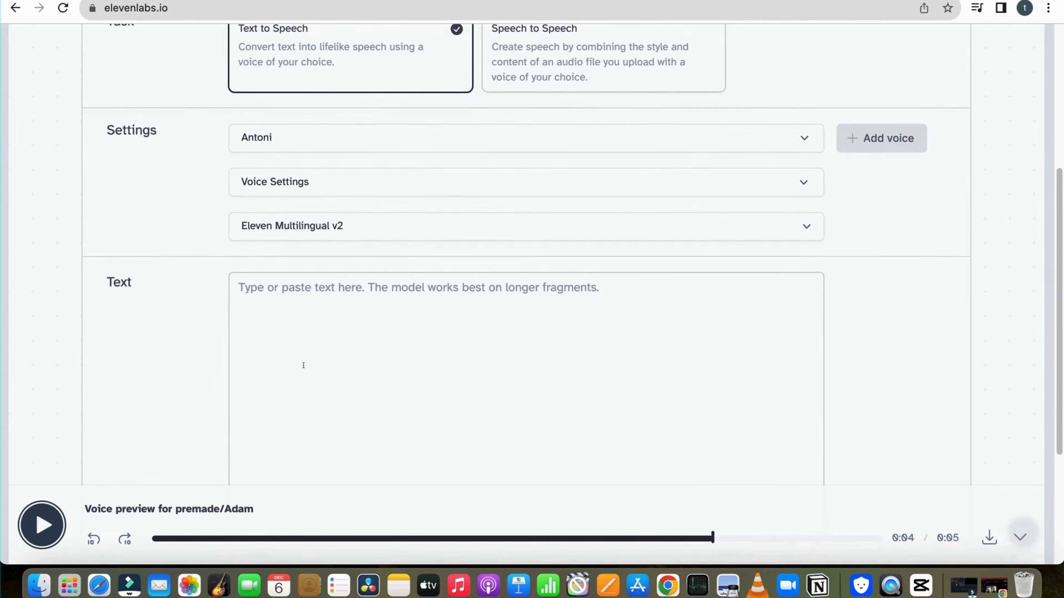
{"action": "left_click", "coordinate": [273, 299]}
{"action": "right_click", "coordinate": [273, 300]}
{"action": "left_click", "coordinate": [302, 409]}
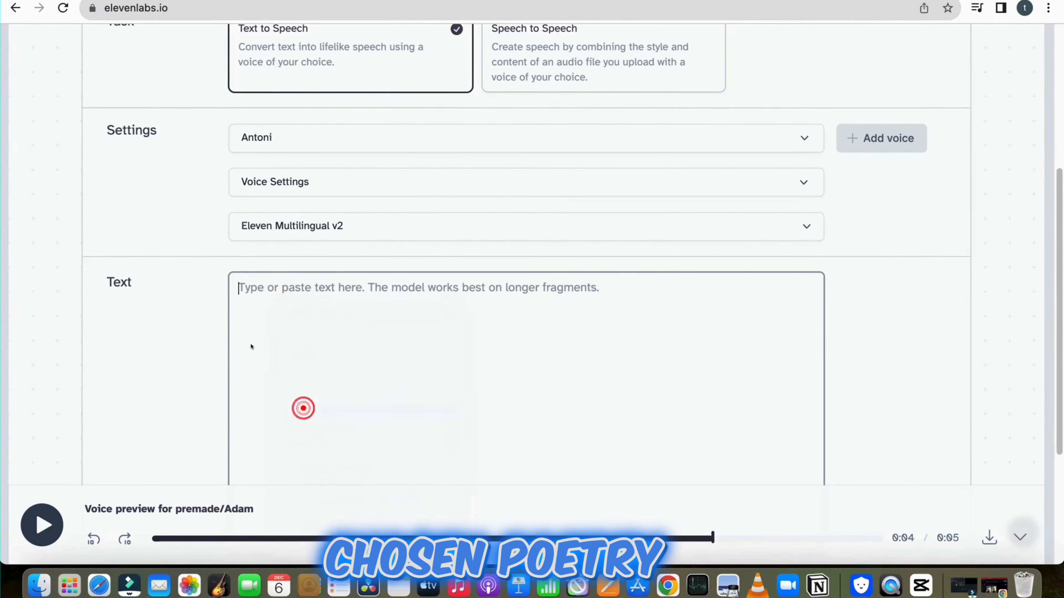
End the pasted poetry line with a full stop and generate its speech with the Antoni voice
{"action": "scroll", "coordinate": [366, 307], "scroll_direction": "up", "scroll_amount": 1}
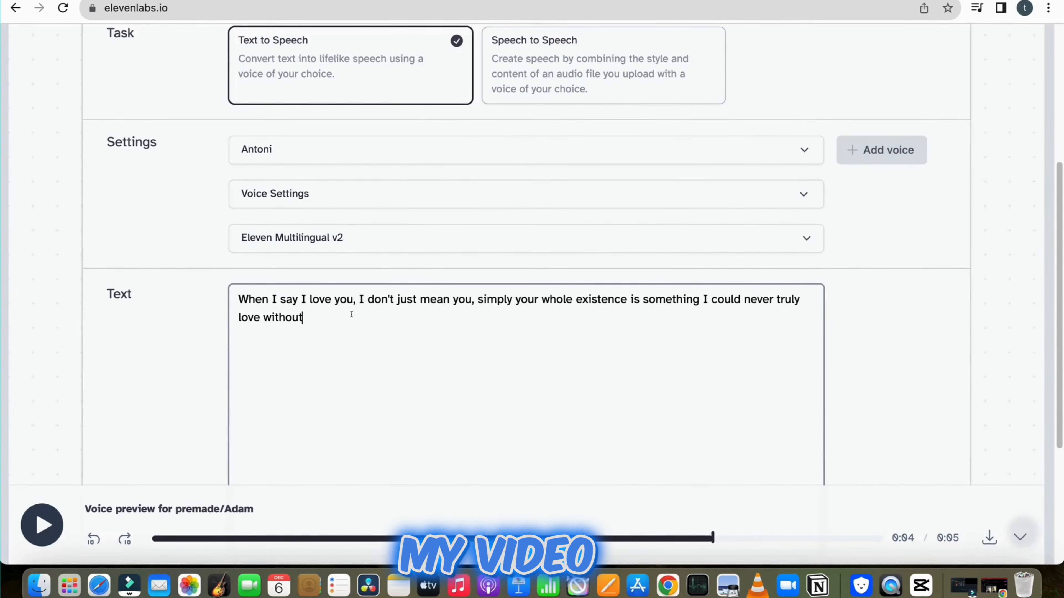
{"action": "type", "text": "."}
{"action": "scroll", "coordinate": [352, 314], "scroll_direction": "down", "scroll_amount": 4}
{"action": "left_click", "coordinate": [546, 433]}
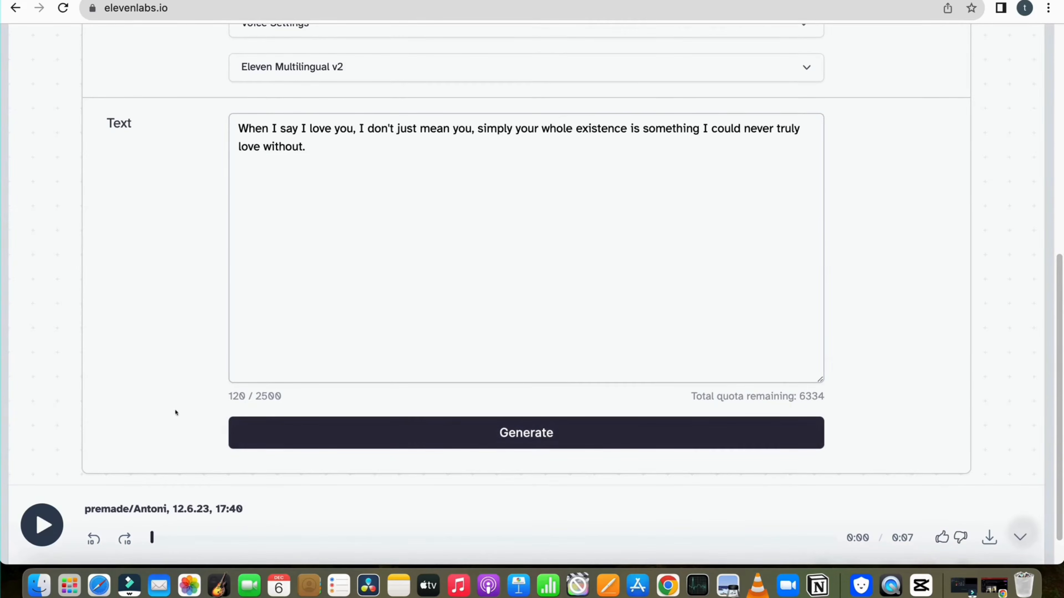
Play back the generated Antoni voiceover, stop it and download the audio file
{"action": "left_click", "coordinate": [38, 525]}
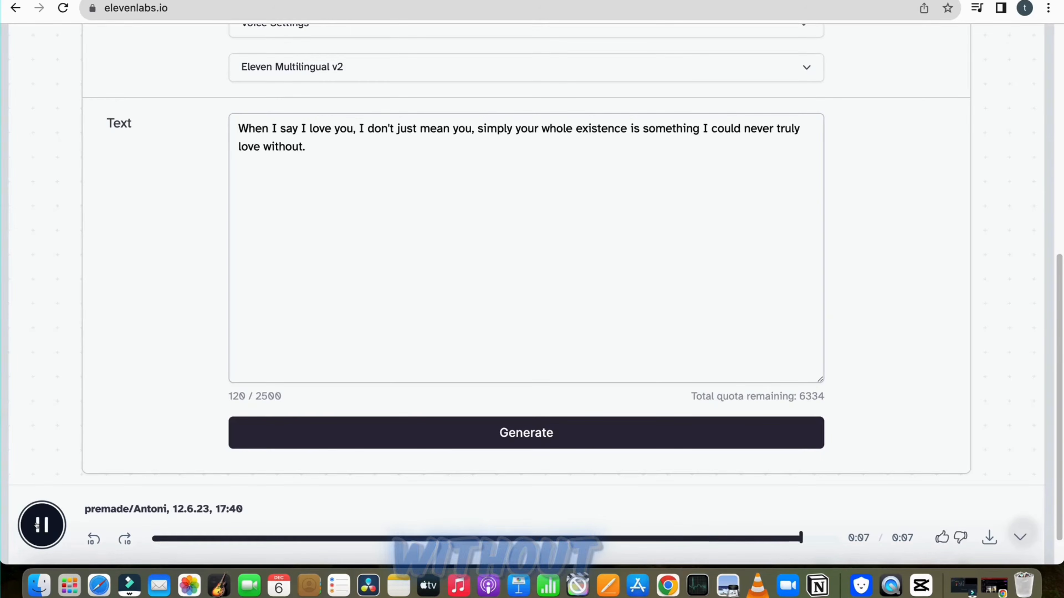
{"action": "left_click", "coordinate": [39, 525]}
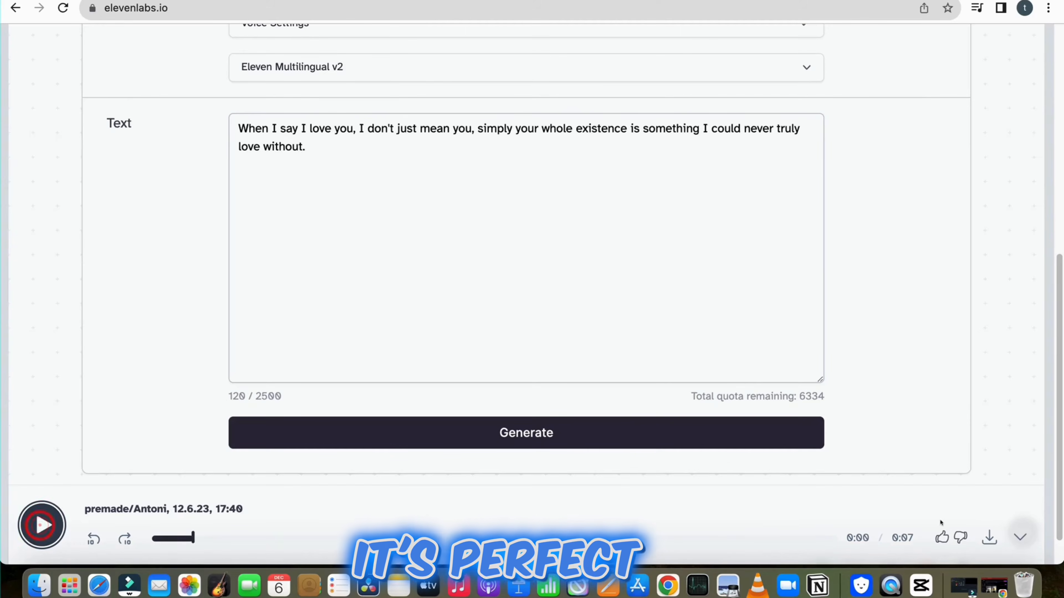
{"action": "left_click", "coordinate": [990, 538]}
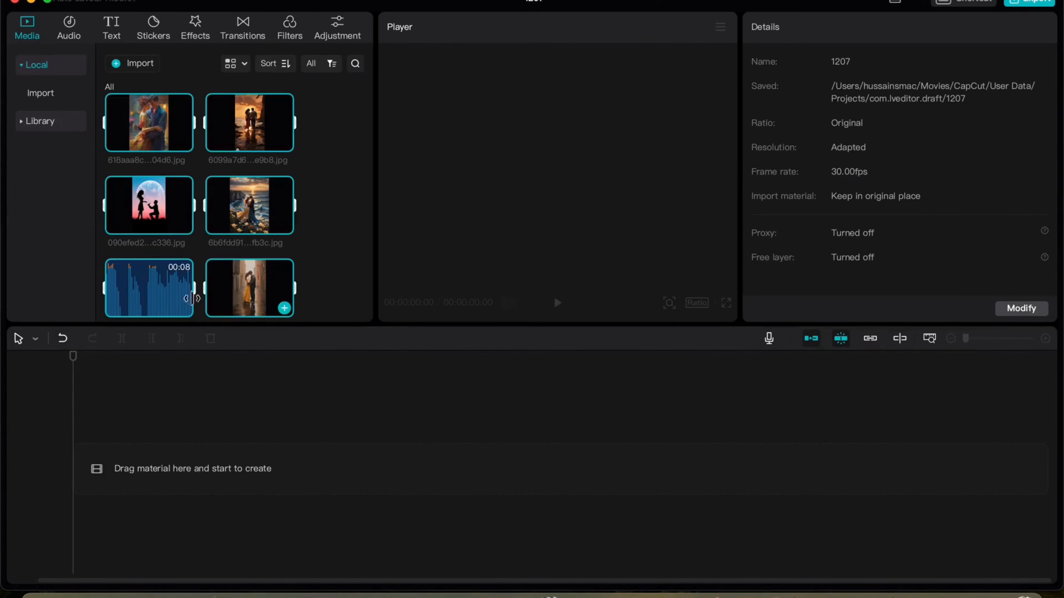
In CapCut, place the selected images and the ElevenLabs voiceover on the timeline and shorten the image clips to match the voiceover's length
{"action": "left_click_drag", "start_coordinate": [159, 298], "coordinate": [120, 529]}
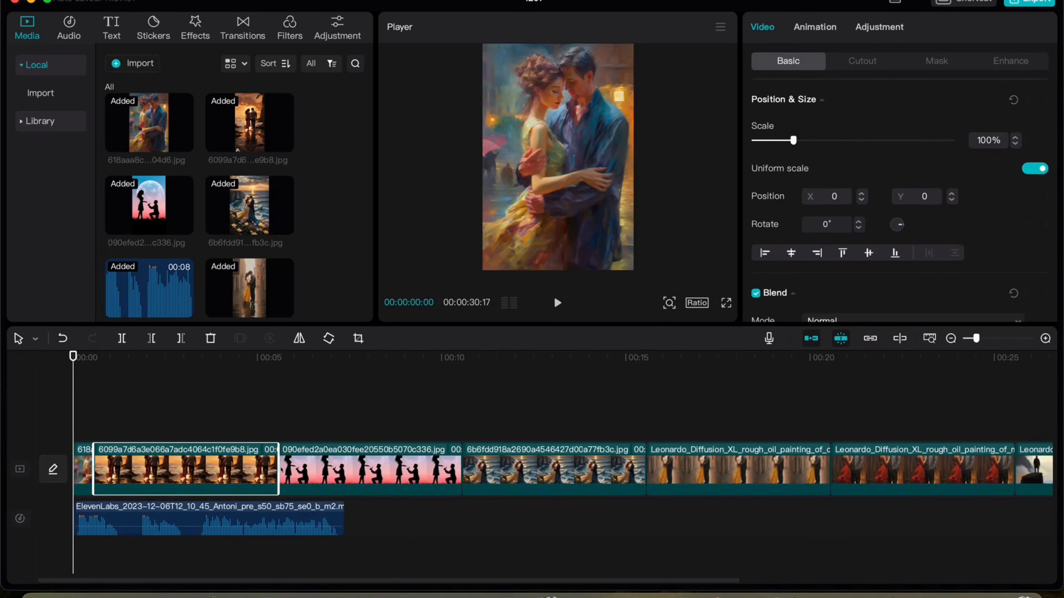
{"action": "left_click_drag", "start_coordinate": [274, 468], "coordinate": [140, 467]}
{"action": "left_click", "coordinate": [236, 473]}
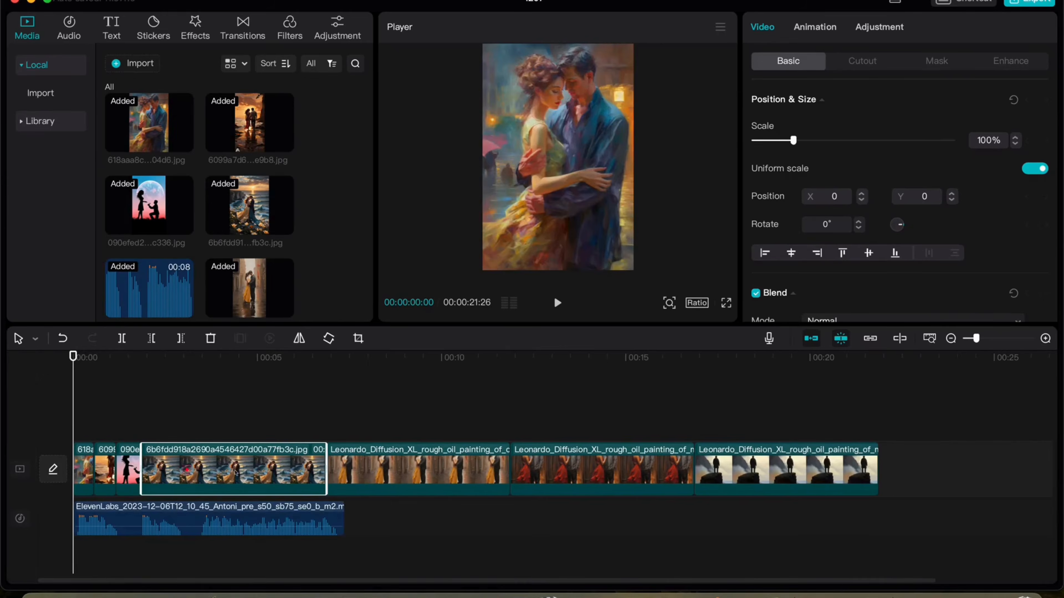
{"action": "left_click_drag", "start_coordinate": [329, 467], "coordinate": [167, 467]}
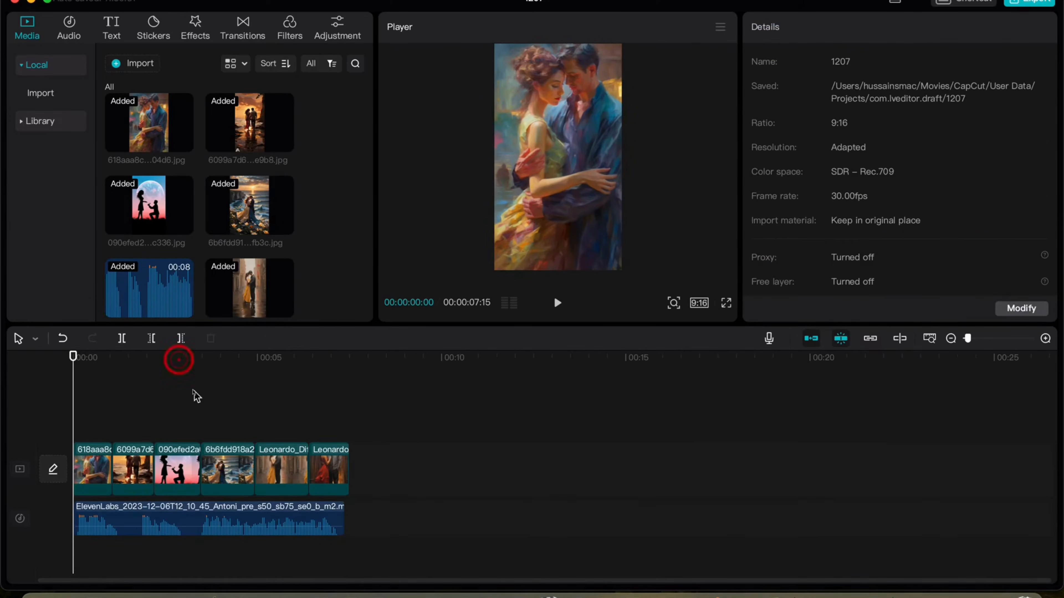
Create English auto captions from the voiceover and set the font of all captions to Serein
{"action": "left_click", "coordinate": [110, 30]}
{"action": "left_click", "coordinate": [51, 185]}
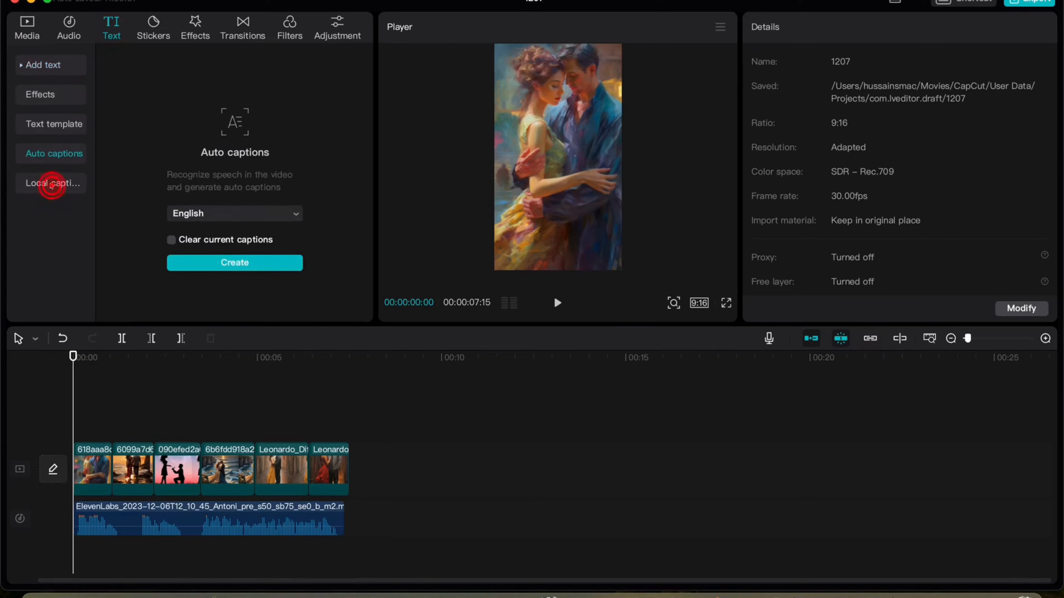
{"action": "left_click", "coordinate": [221, 265]}
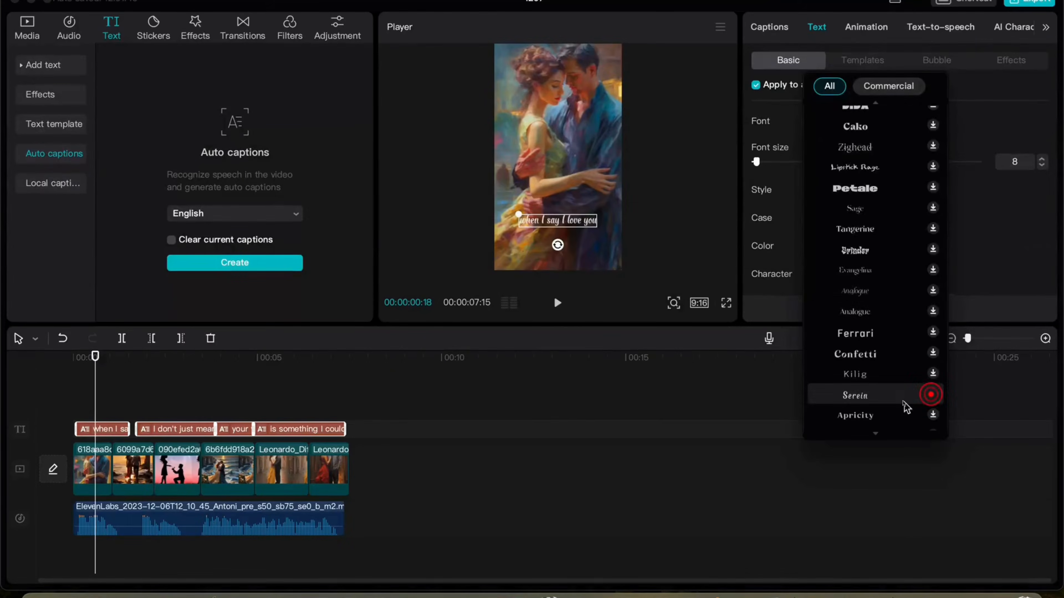
{"action": "left_click", "coordinate": [878, 397]}
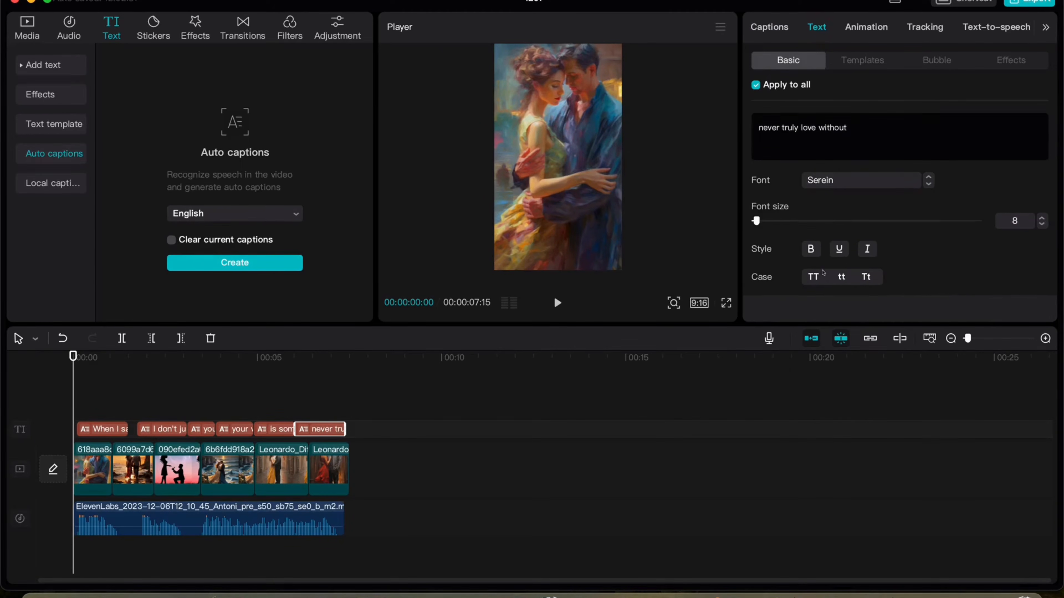
Look through the captions' colour, preset style, position, stroke, background, glow and shadow settings and their animation options
{"action": "scroll", "coordinate": [827, 281], "scroll_direction": "down", "scroll_amount": 5}
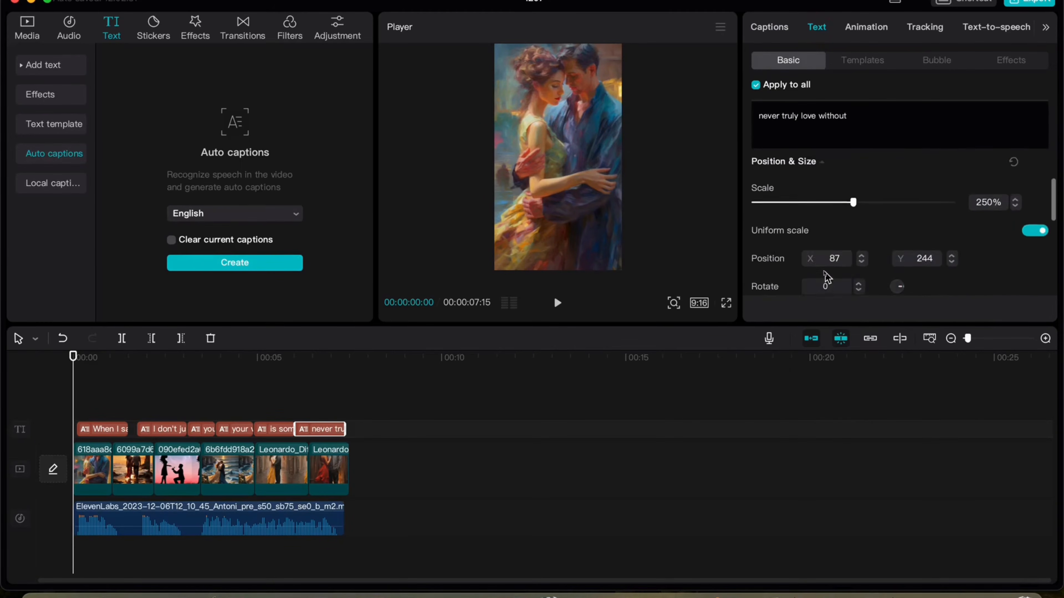
{"action": "scroll", "coordinate": [827, 280], "scroll_direction": "up", "scroll_amount": 5}
{"action": "scroll", "coordinate": [828, 276], "scroll_direction": "down", "scroll_amount": 2}
{"action": "scroll", "coordinate": [827, 275], "scroll_direction": "up", "scroll_amount": 2}
{"action": "left_click", "coordinate": [826, 263]}
{"action": "left_click", "coordinate": [954, 237]}
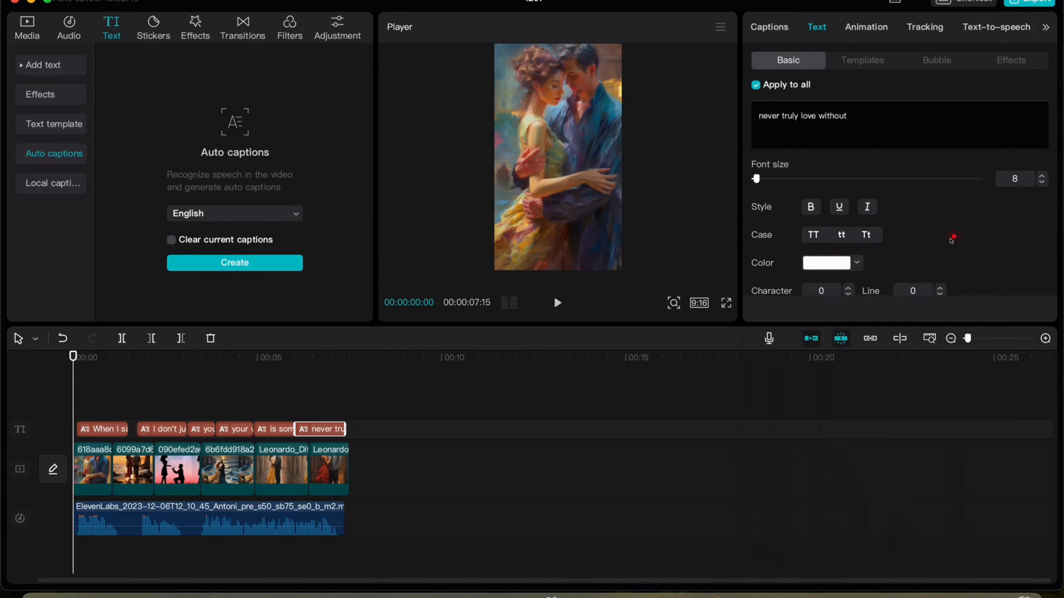
{"action": "scroll", "coordinate": [951, 243], "scroll_direction": "down", "scroll_amount": 6}
{"action": "scroll", "coordinate": [858, 217], "scroll_direction": "up", "scroll_amount": 1}
{"action": "left_click", "coordinate": [891, 212]}
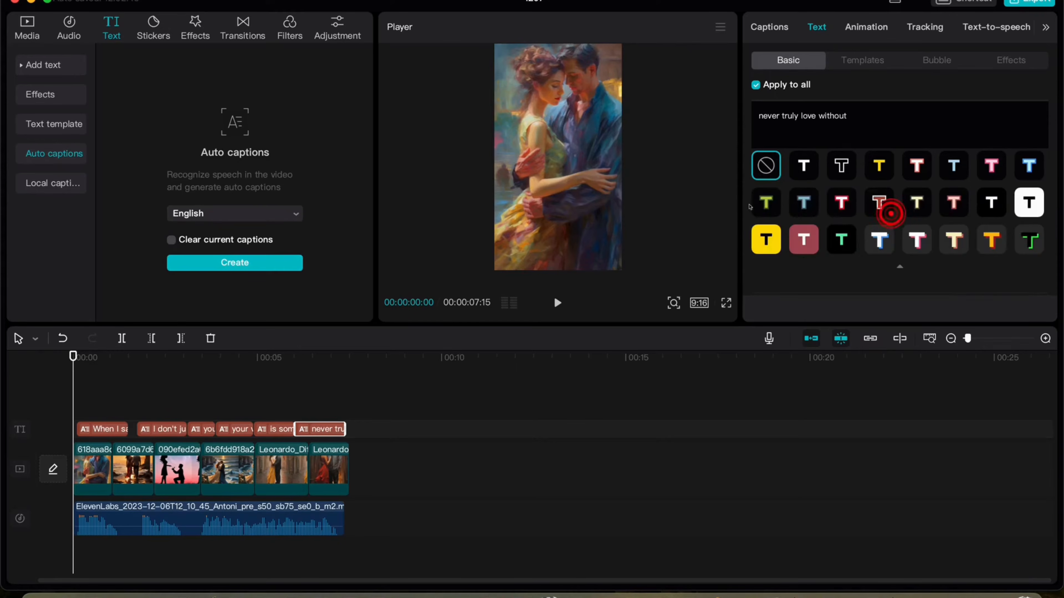
{"action": "scroll", "coordinate": [949, 245], "scroll_direction": "down", "scroll_amount": 8}
{"action": "scroll", "coordinate": [953, 251], "scroll_direction": "down", "scroll_amount": 3}
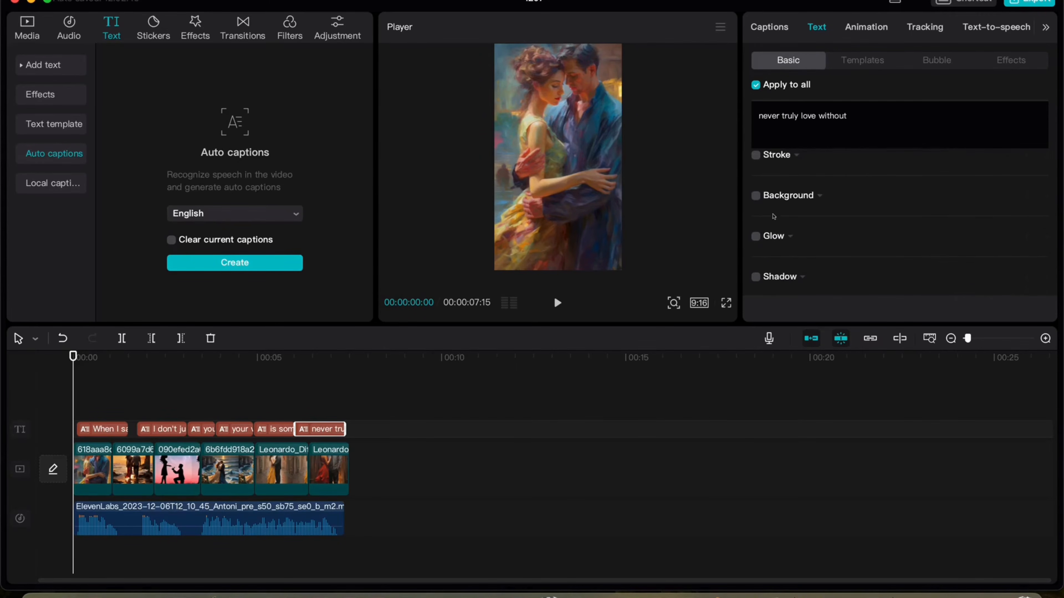
{"action": "scroll", "coordinate": [767, 273], "scroll_direction": "down", "scroll_amount": 2}
{"action": "left_click", "coordinate": [861, 27]}
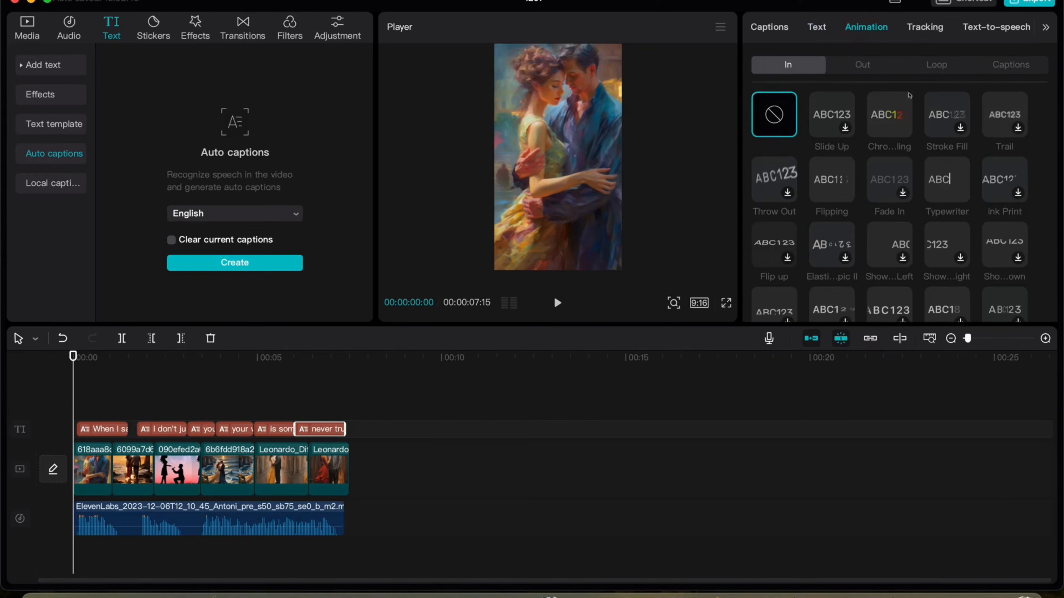
{"action": "left_click", "coordinate": [1002, 66]}
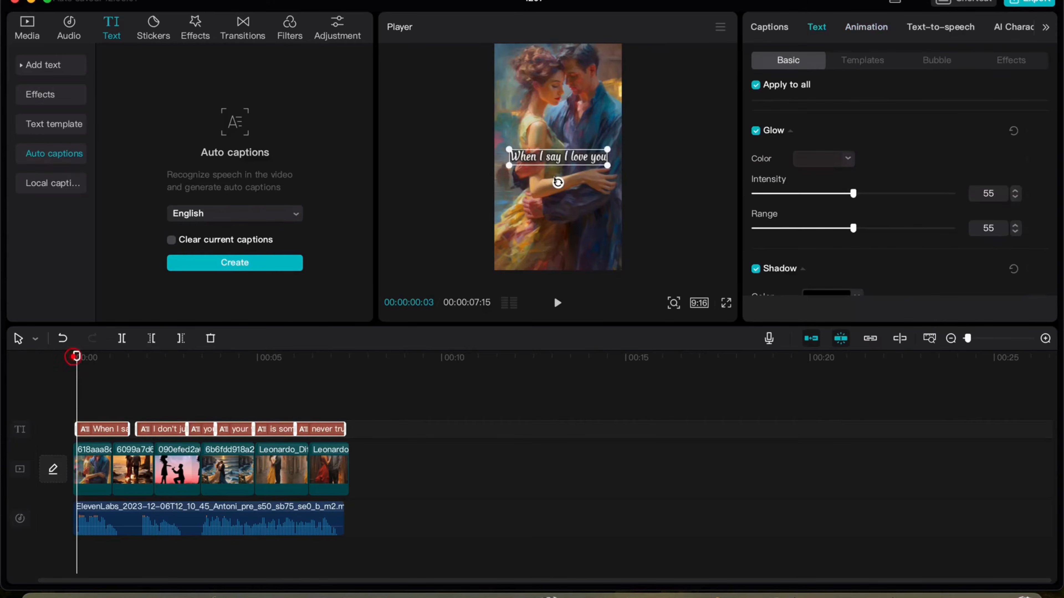
Move the captions slightly upward over the couple in the video frame and deselect them
{"action": "left_click_drag", "start_coordinate": [558, 159], "coordinate": [559, 153]}
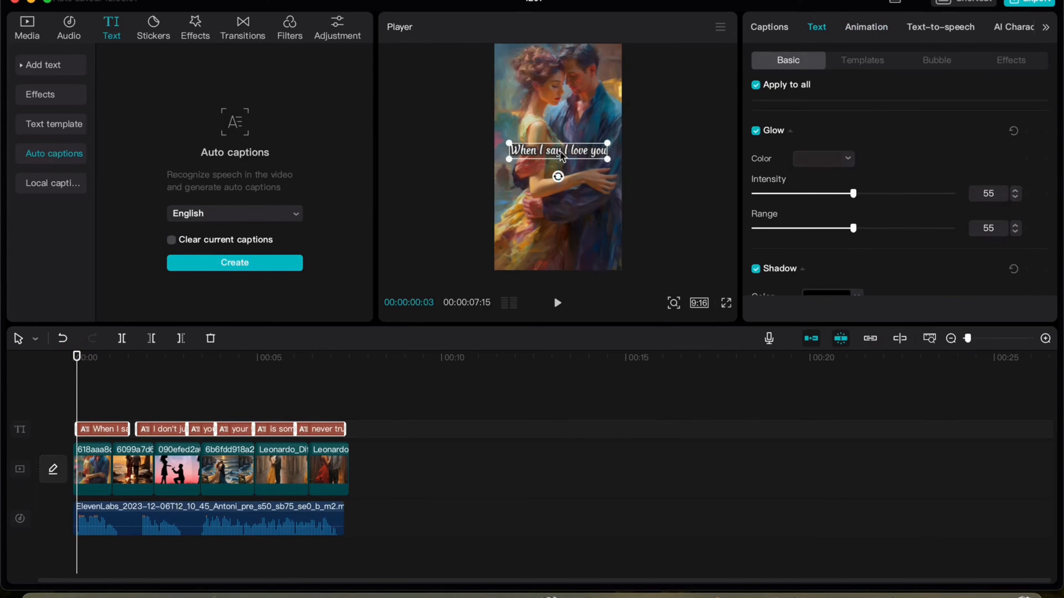
{"action": "left_click", "coordinate": [684, 229]}
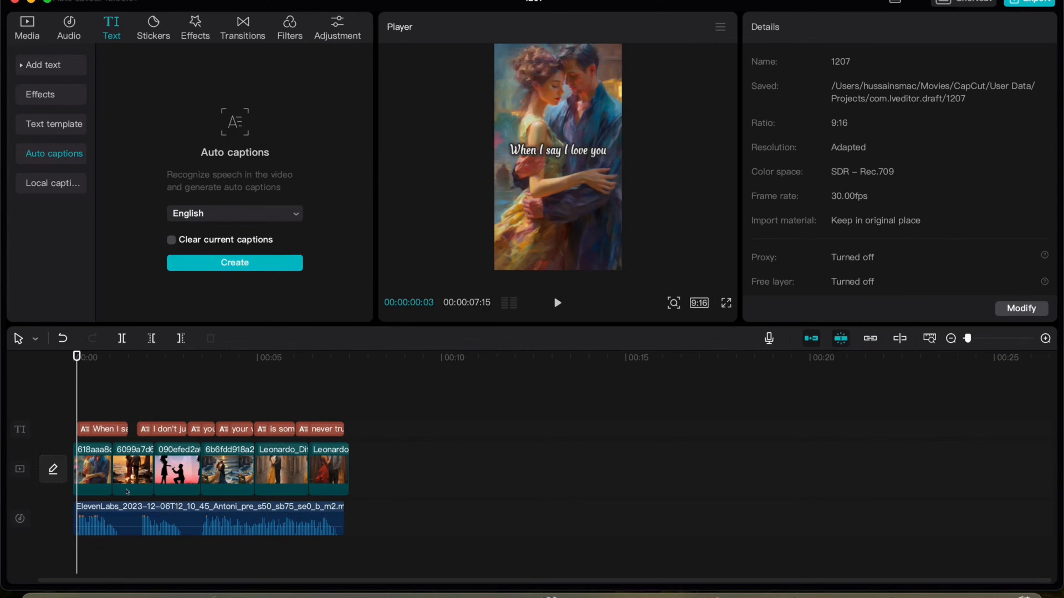
Preview several combo animations on the first image clip and apply Zoom 1 with a 1.1 s duration
{"action": "left_click", "coordinate": [89, 474]}
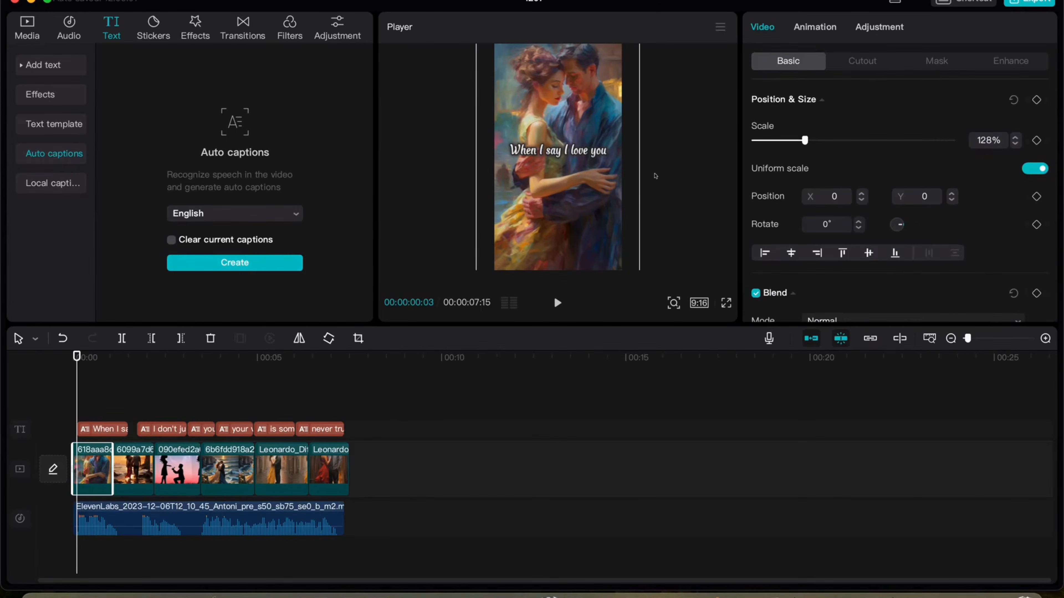
{"action": "left_click", "coordinate": [802, 28]}
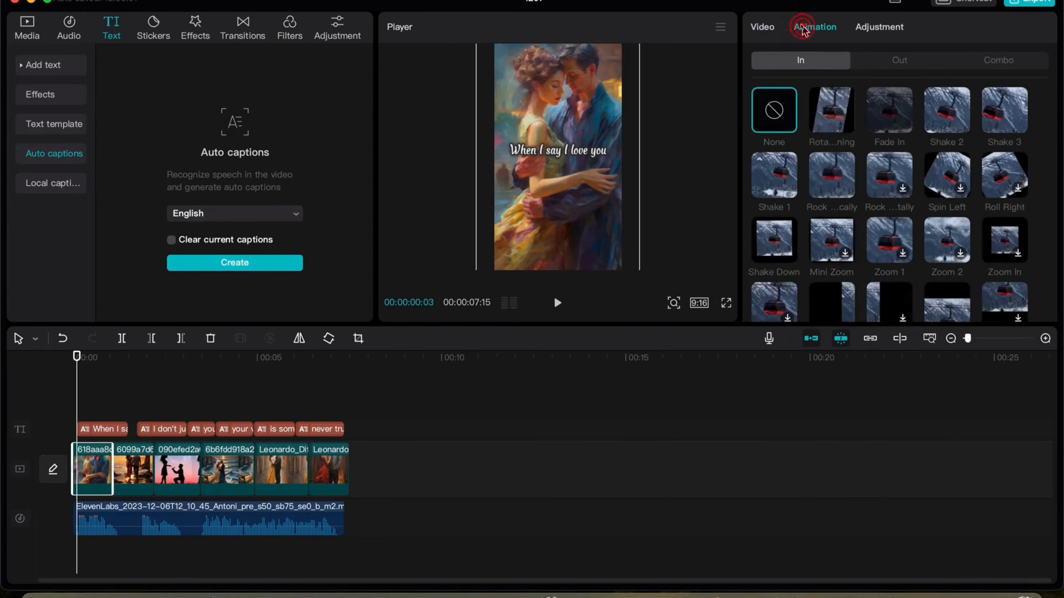
{"action": "left_click", "coordinate": [999, 62]}
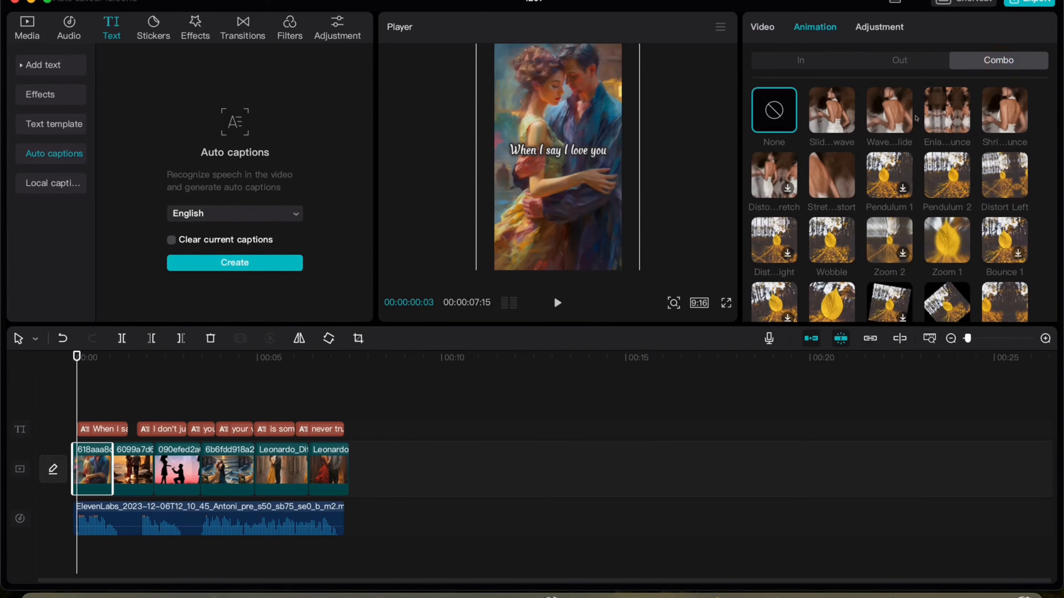
{"action": "left_click", "coordinate": [892, 123]}
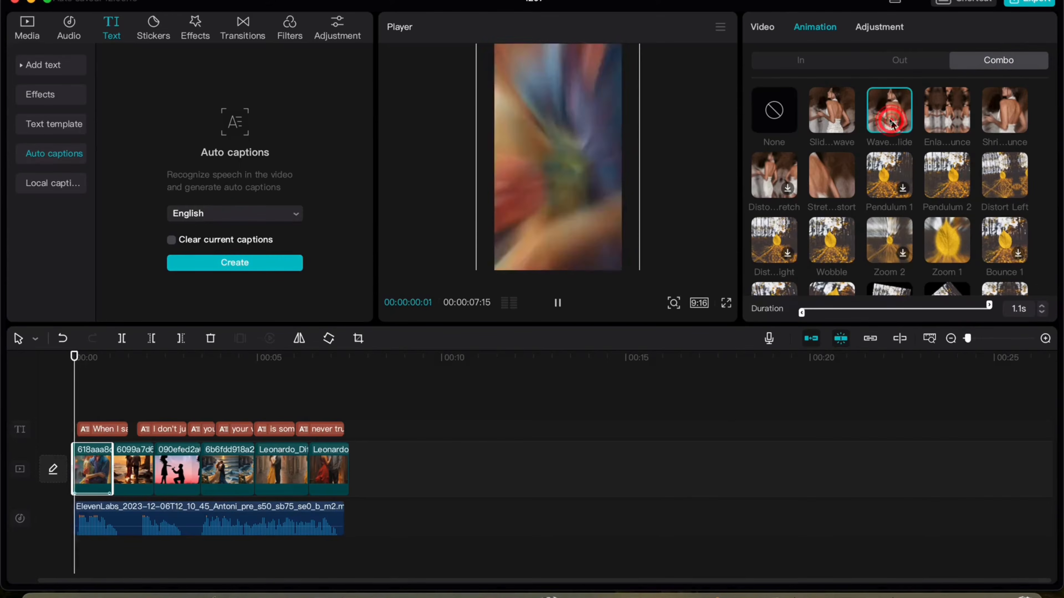
{"action": "left_click", "coordinate": [834, 119]}
{"action": "left_click", "coordinate": [955, 115]}
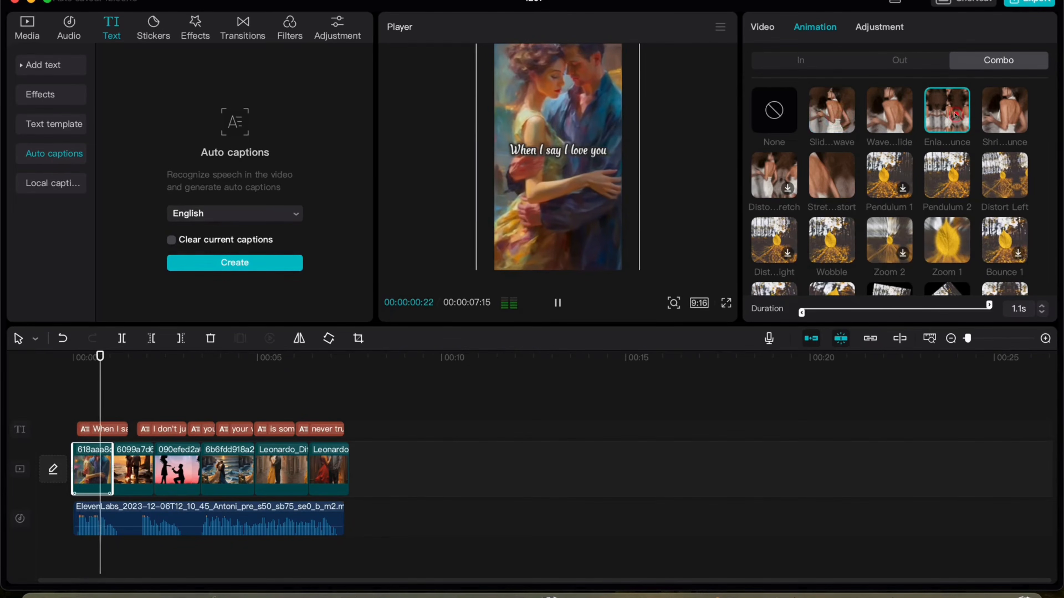
{"action": "scroll", "coordinate": [947, 189], "scroll_direction": "down", "scroll_amount": 1}
{"action": "left_click", "coordinate": [947, 232]}
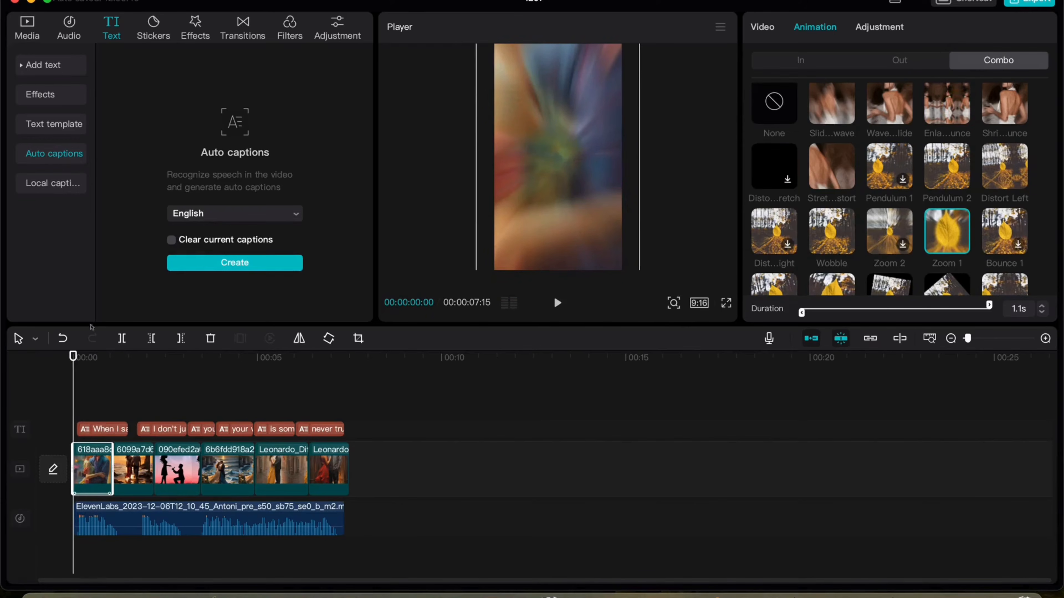
Browse the transition categories, including Overlay, Blur, Basic, Light Effect, Glitch, Distortion, Slide and Split
{"action": "left_click", "coordinate": [242, 29]}
{"action": "scroll", "coordinate": [244, 168], "scroll_direction": "down", "scroll_amount": 1}
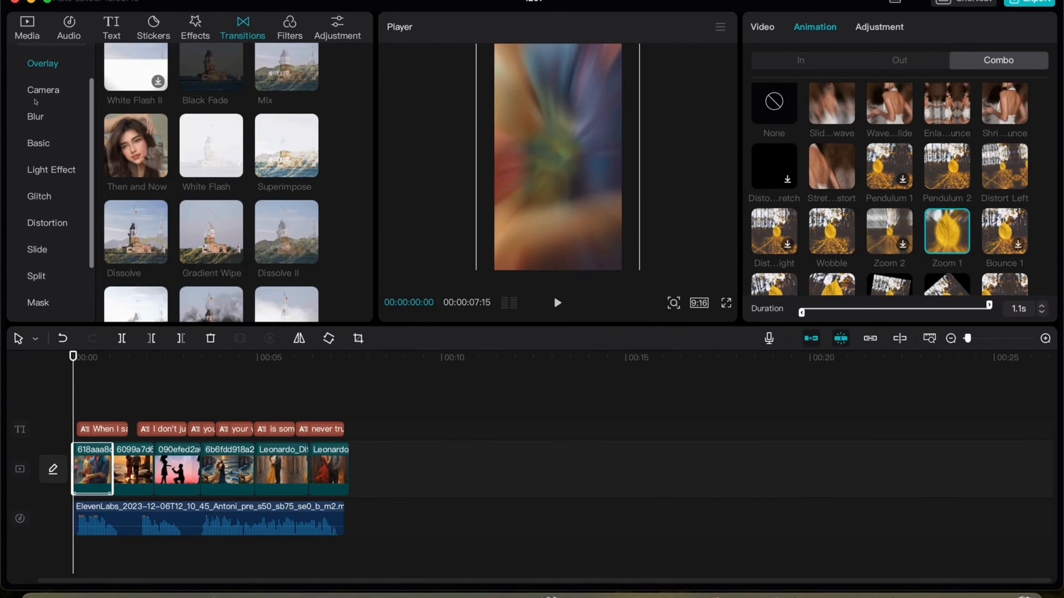
{"action": "left_click", "coordinate": [36, 117]}
{"action": "left_click", "coordinate": [38, 143]}
{"action": "left_click", "coordinate": [46, 170]}
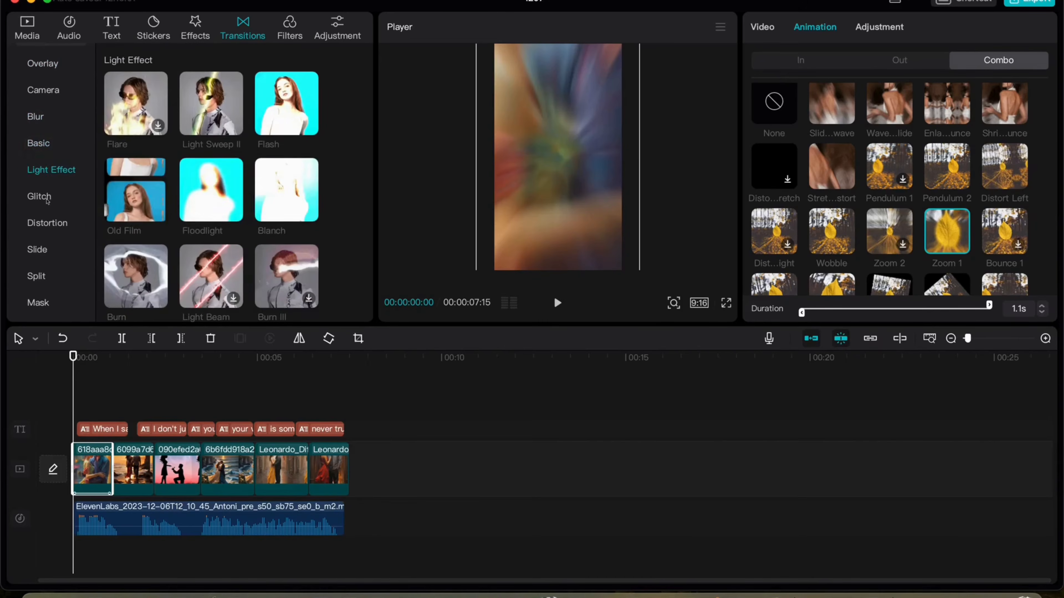
{"action": "left_click", "coordinate": [39, 197]}
{"action": "left_click", "coordinate": [47, 223]}
{"action": "left_click", "coordinate": [40, 250]}
{"action": "left_click", "coordinate": [40, 276]}
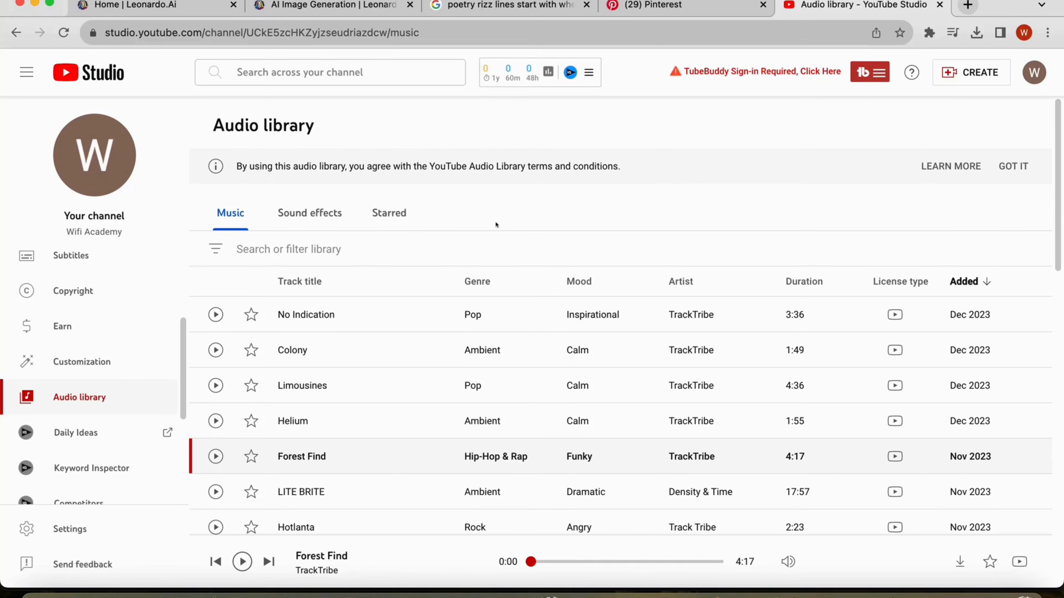
Browse the music tracks in the YouTube Studio audio library for background music
{"action": "scroll", "coordinate": [498, 259], "scroll_direction": "down", "scroll_amount": 6}
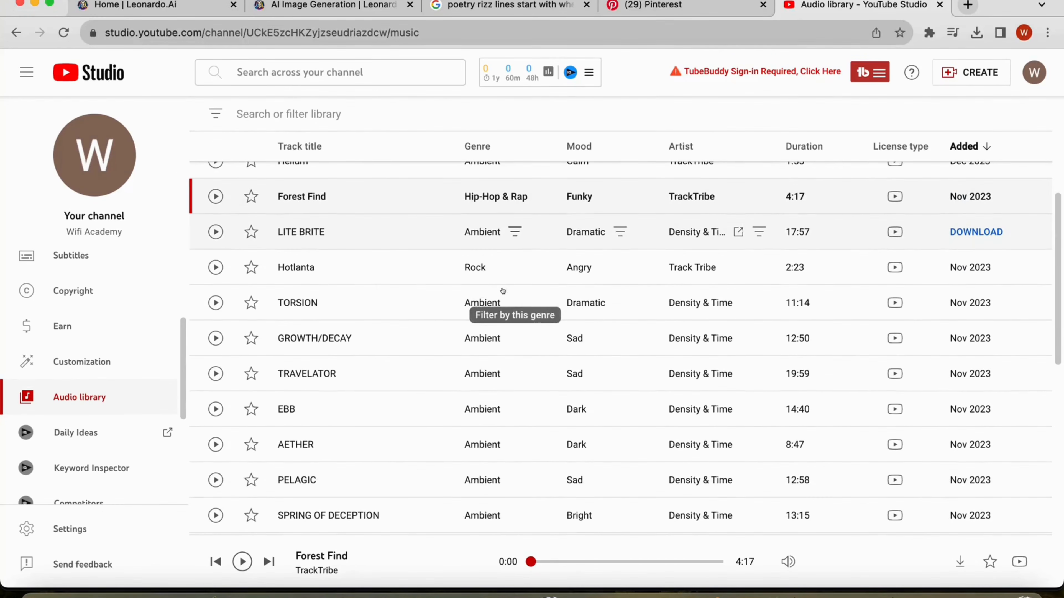
{"action": "scroll", "coordinate": [503, 291], "scroll_direction": "down", "scroll_amount": 2}
{"action": "scroll", "coordinate": [502, 291], "scroll_direction": "up", "scroll_amount": 5}
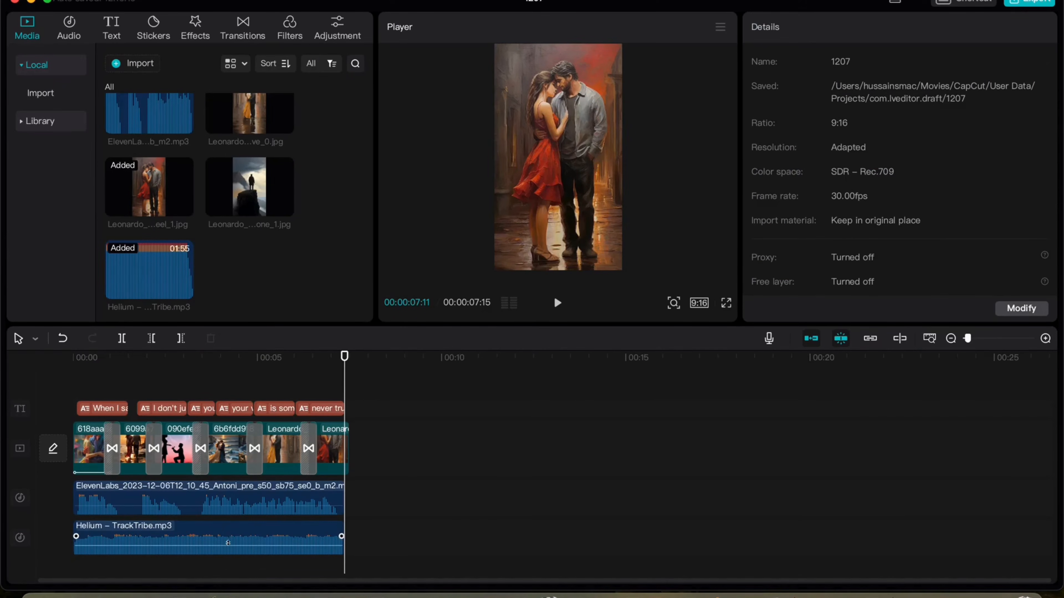
Lower the Helium background track's volume to -8.1 dB in CapCut and open the video's export settings
{"action": "left_click", "coordinate": [230, 544]}
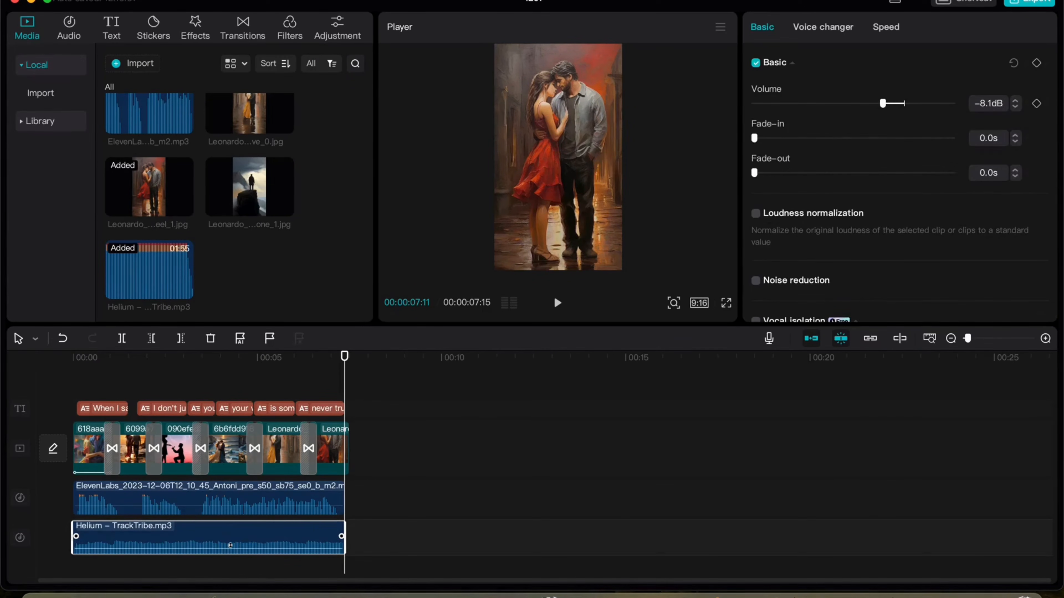
{"action": "left_click", "coordinate": [1010, 6]}
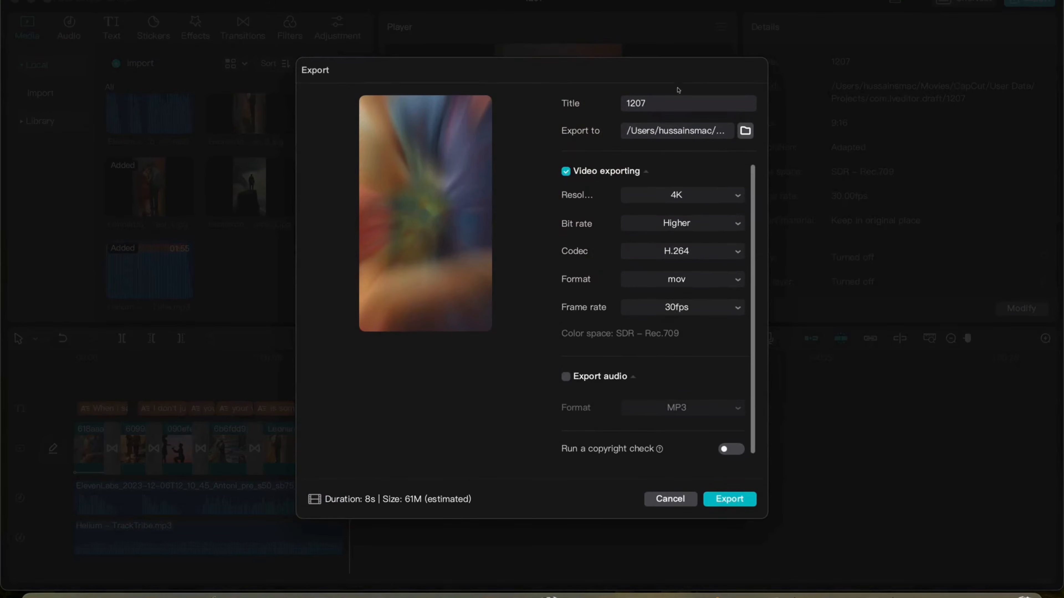